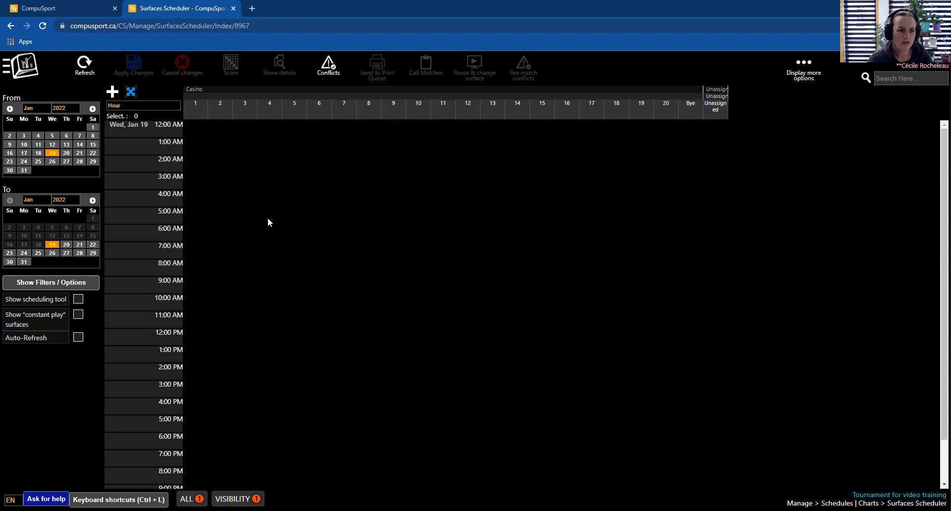
- Open the Surfaces Scheduler from the main menu
left_click(25, 71)
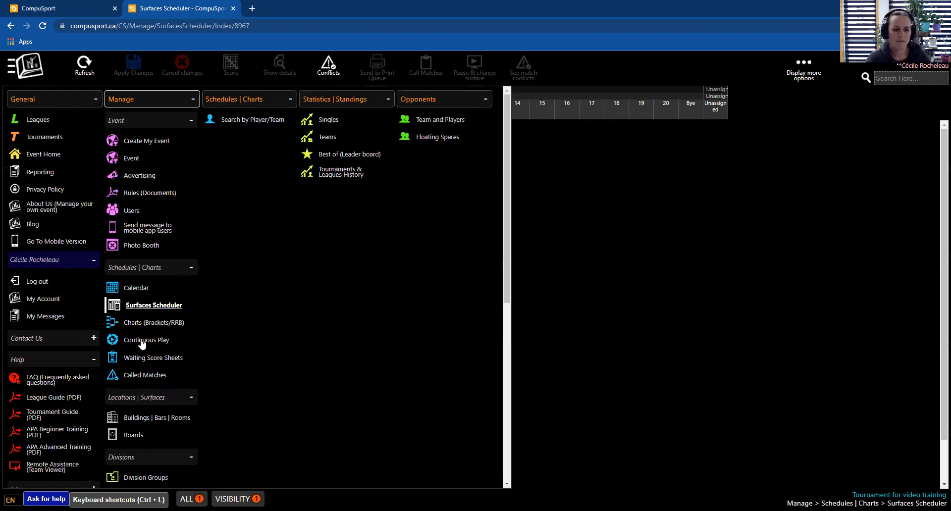
scroll(142, 344, "down", 2)
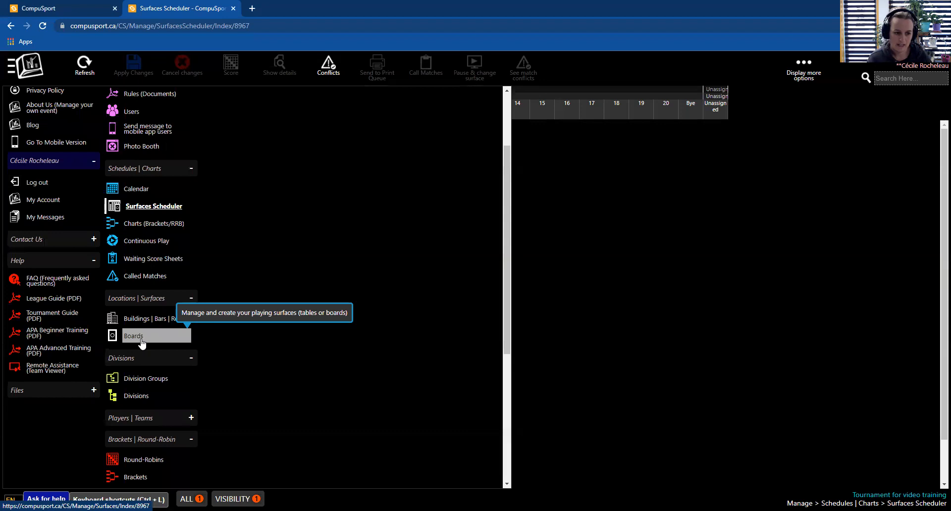
scroll(143, 342, "down", 2)
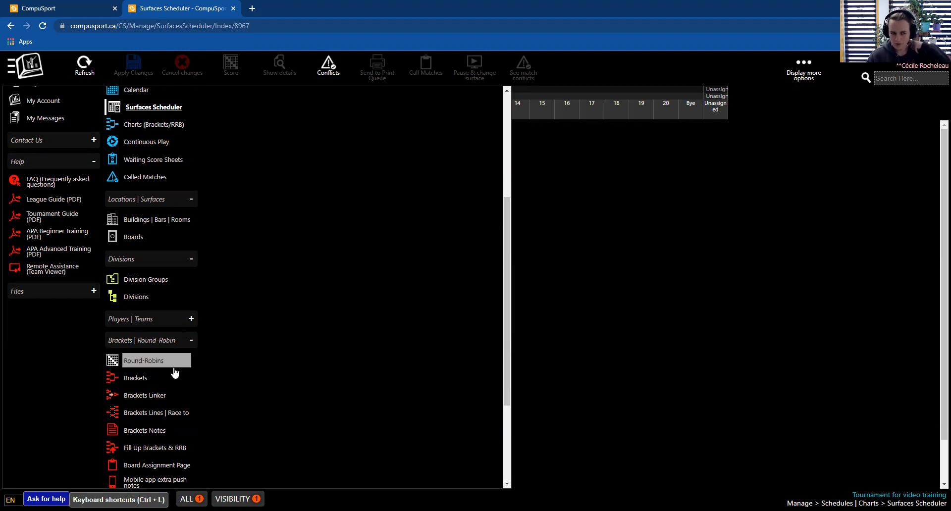
scroll(168, 381, "up", 3)
scroll(159, 293, "up", 1)
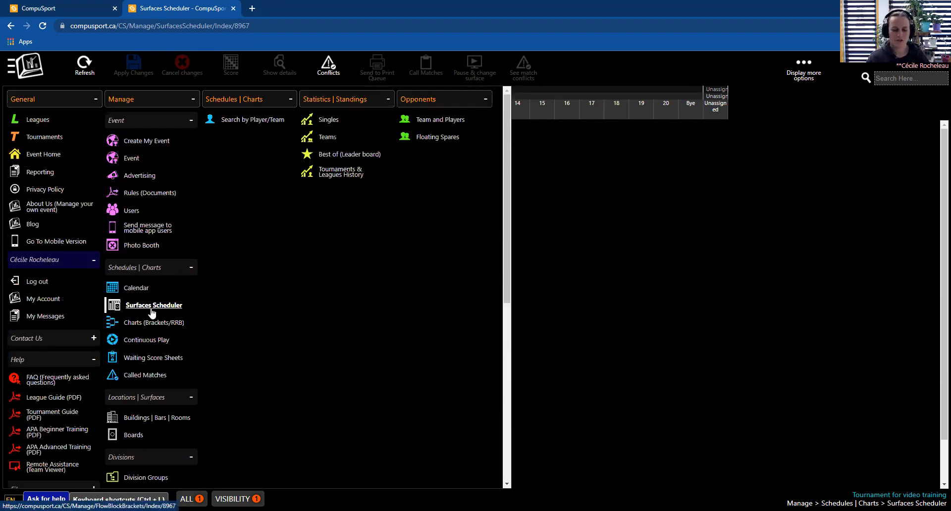
left_click(151, 308)
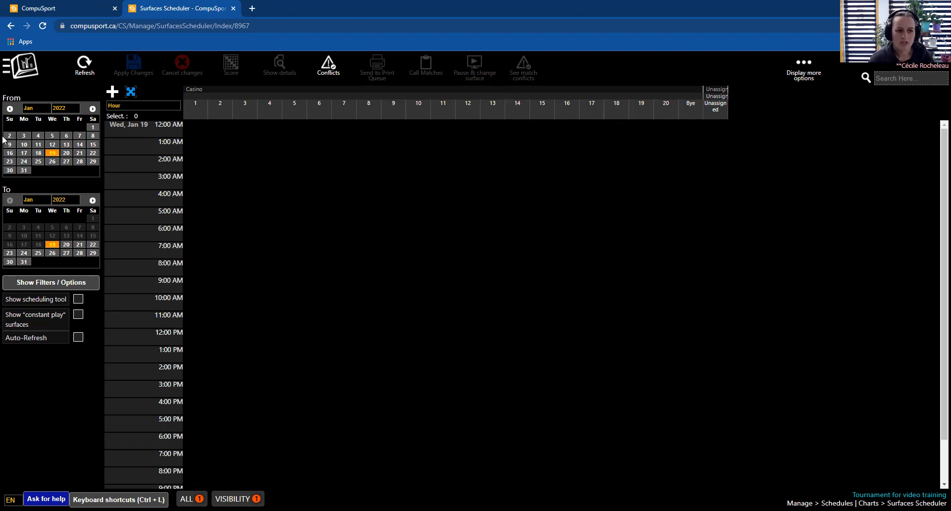
- Set the scheduler's date range from June 24 to June 26, 2022
left_click(93, 109)
left_click(92, 109)
left_click(92, 109)
left_click(92, 109)
left_click(93, 109)
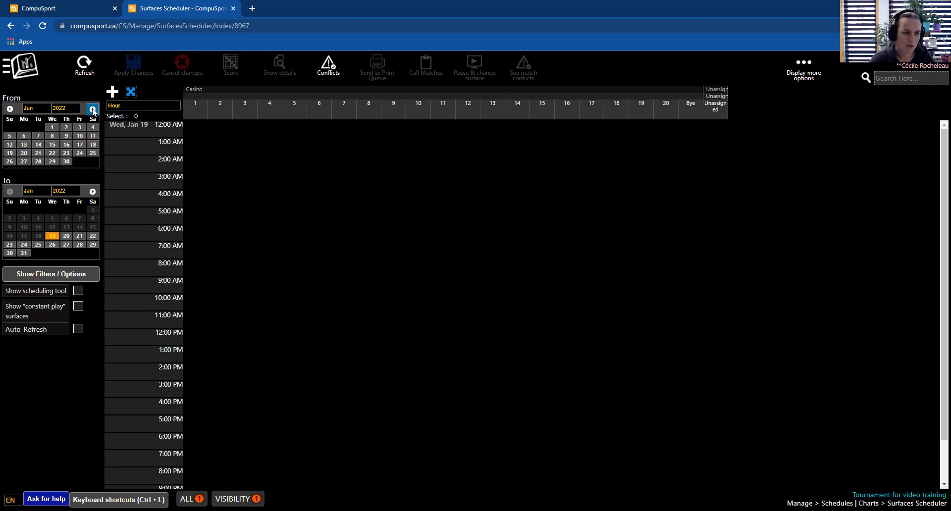
left_click(79, 153)
left_click(10, 245)
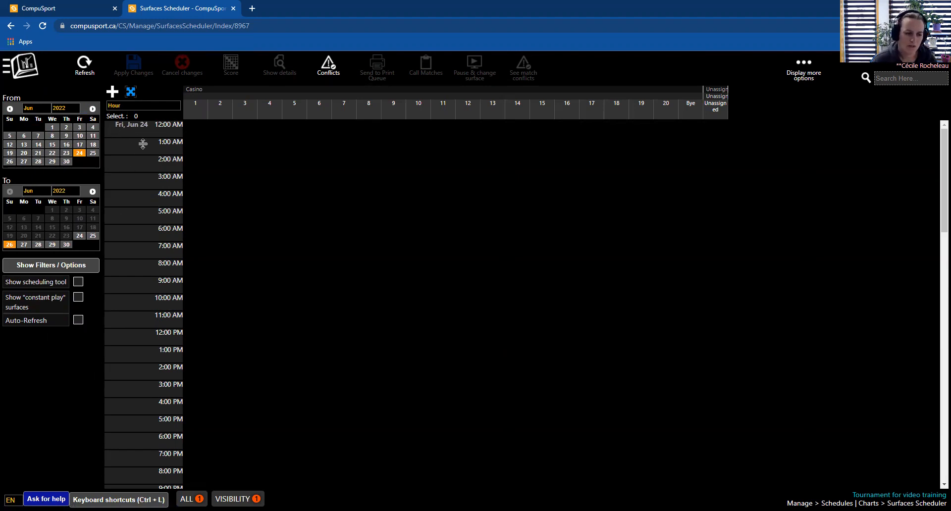
- Turn on the option to show the scheduling tool
scroll(196, 225, "down", 5)
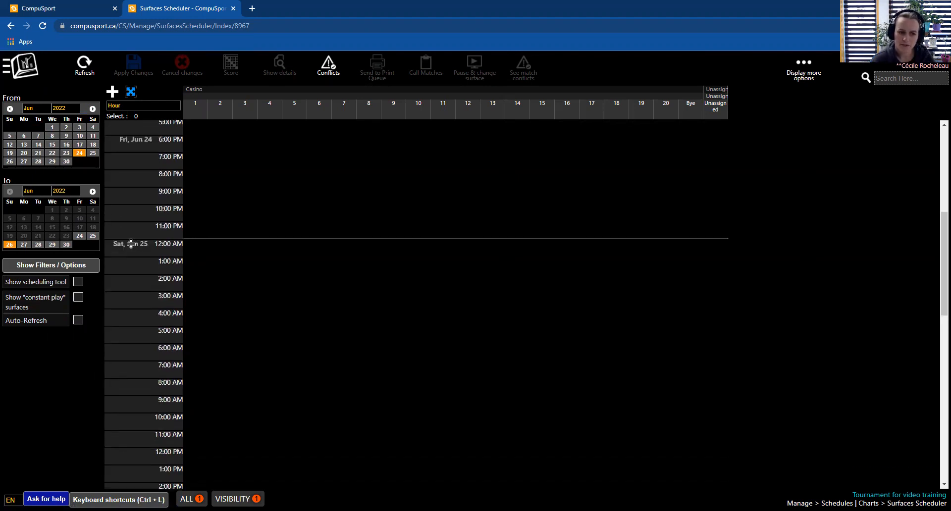
scroll(203, 256, "down", 11)
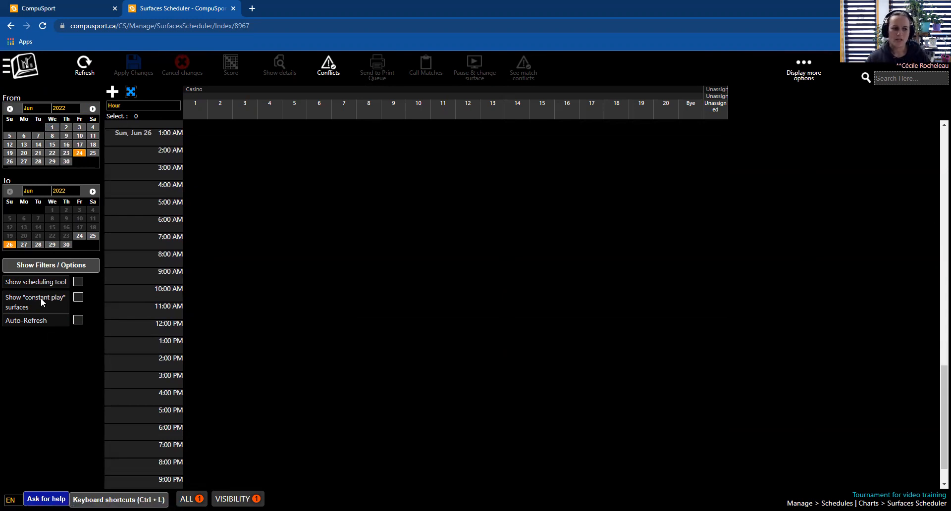
left_click(78, 283)
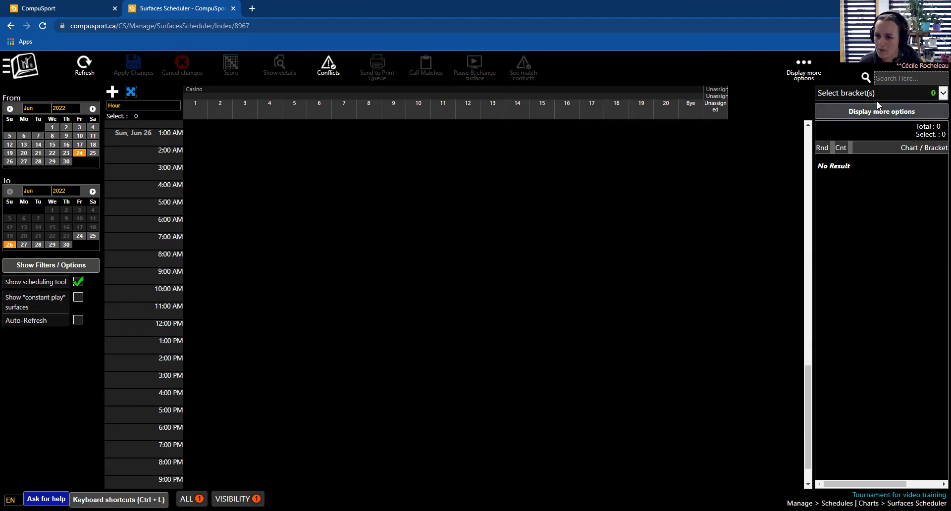
- Choose the Singles 8 ball bracket in the scheduling tool's bracket selector
left_click(941, 96)
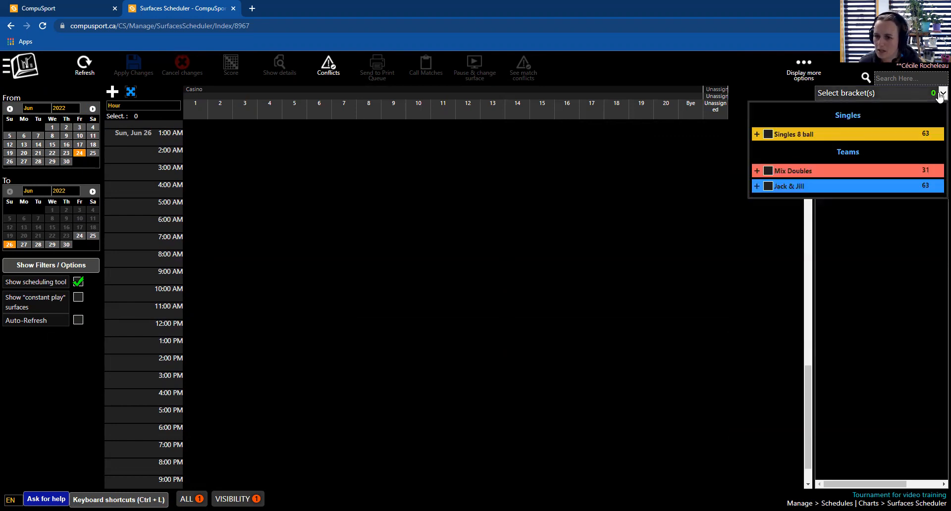
left_click(768, 135)
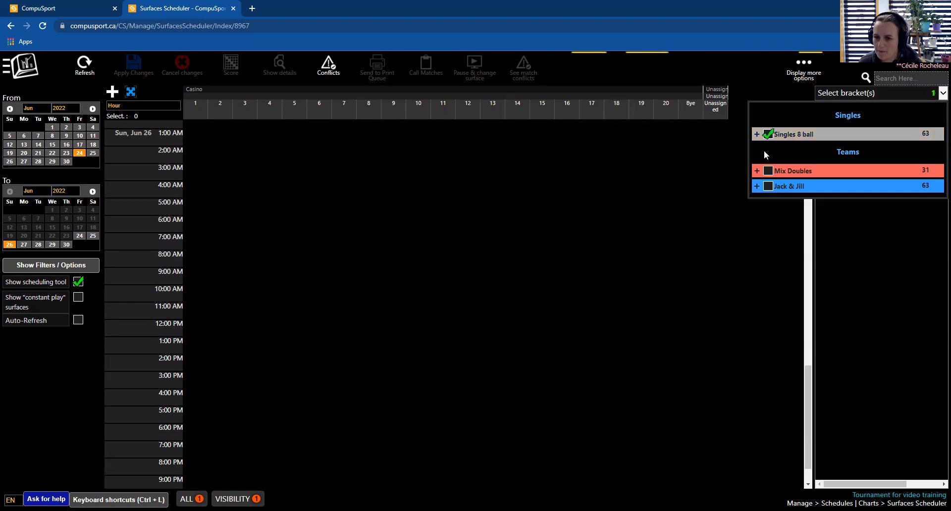
left_click(840, 391)
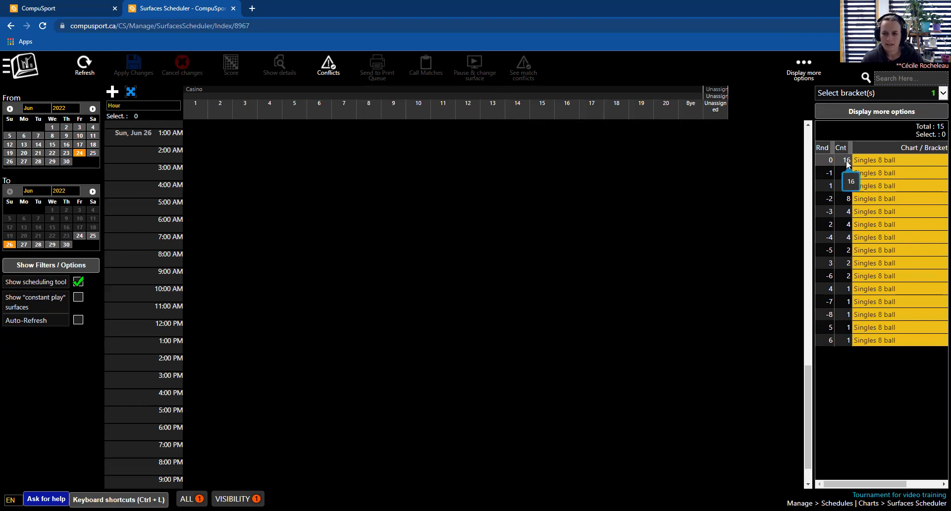
- Select all rounds of the Singles 8 ball bracket, from round 0 through round 6
left_click(829, 161)
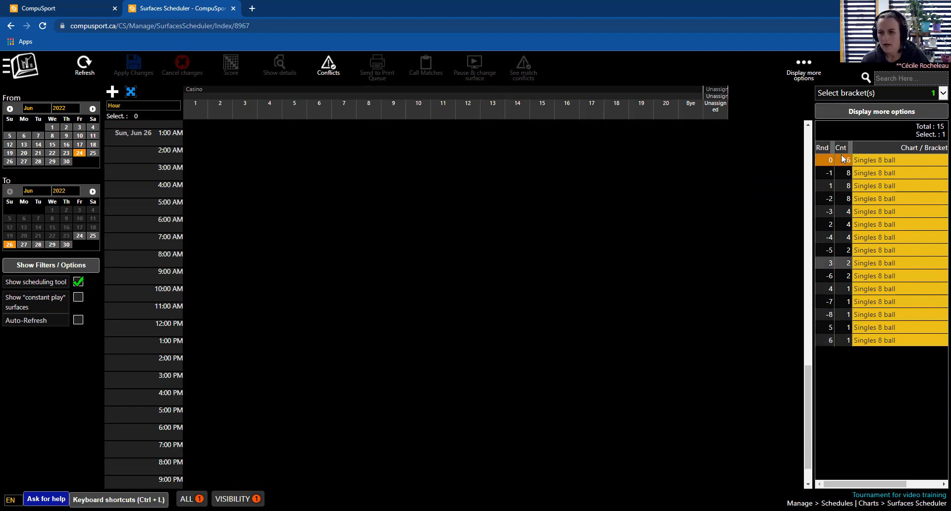
mouse_move(836, 163)
left_mouse_down()
mouse_move(764, 180)
mouse_move(395, 197)
mouse_move(847, 179)
mouse_move(842, 166)
left_mouse_up()
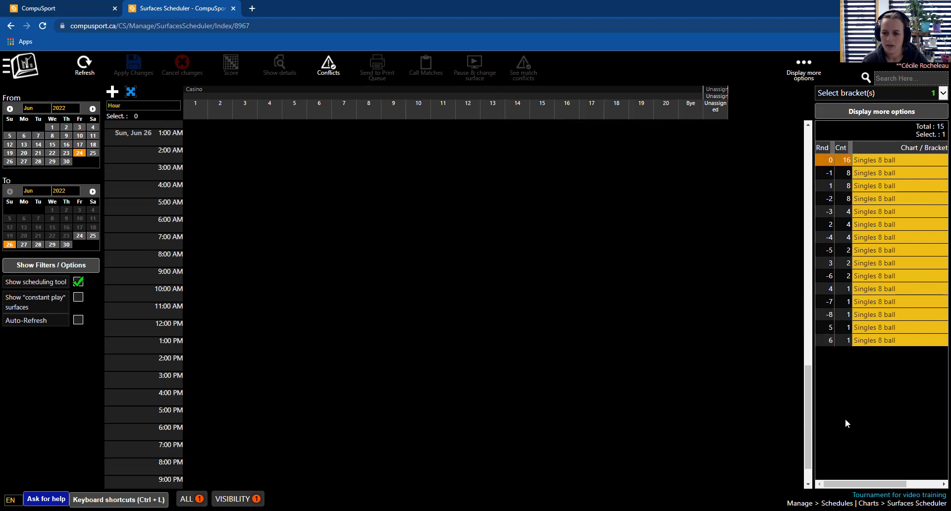
left_click(831, 340, "shift")
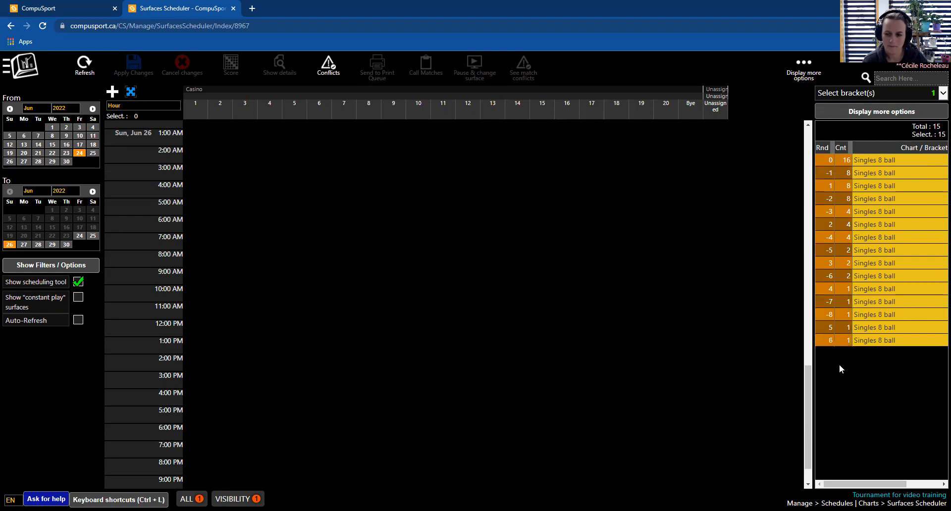
left_click(870, 419)
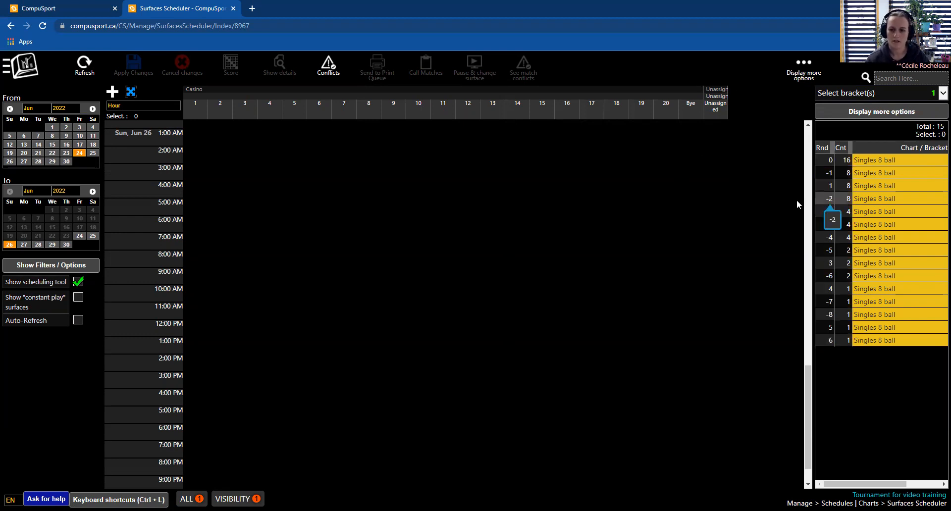
left_click(829, 160)
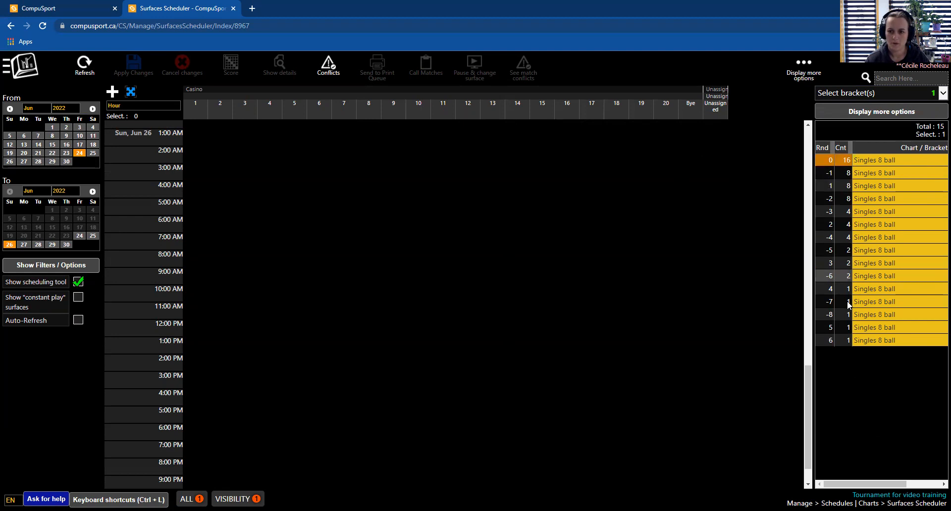
left_click(844, 341, "shift")
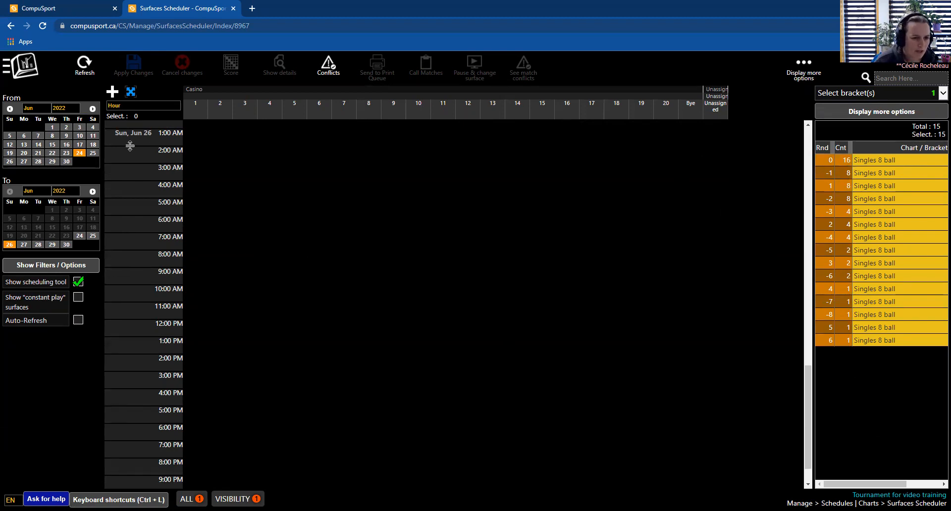
- Place the selected matches on the schedule starting at surface 1, 9:00 AM on Friday, June 24
scroll(138, 158, "up", 3)
scroll(334, 219, "up", 6)
scroll(369, 277, "up", 5)
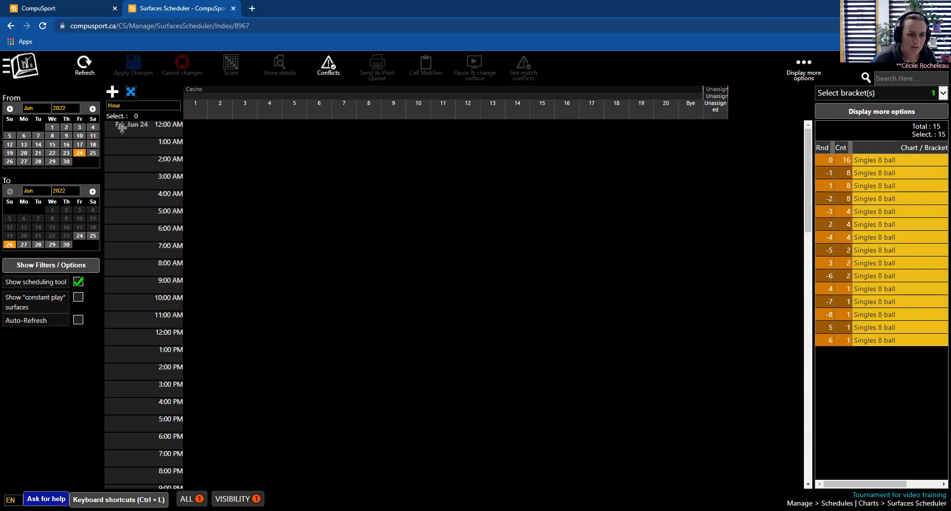
left_click_drag(806, 217, 811, 251)
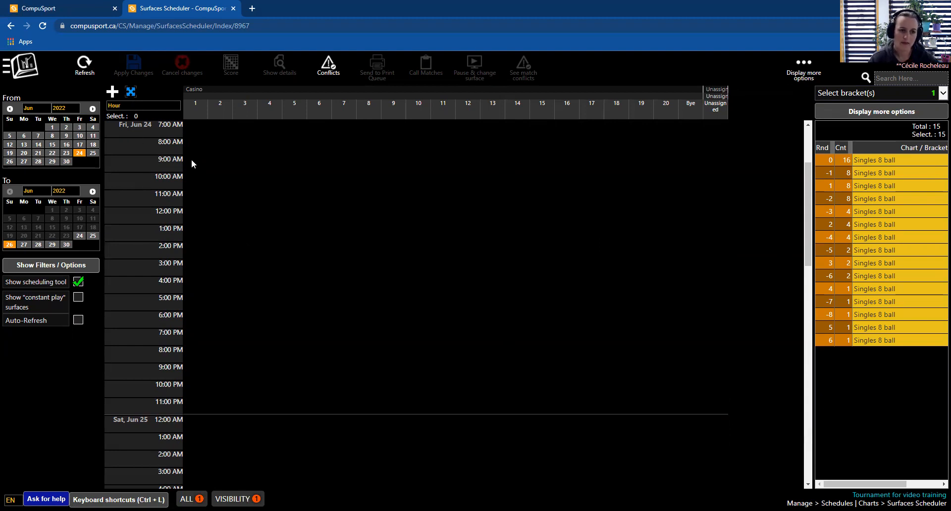
left_click(132, 105)
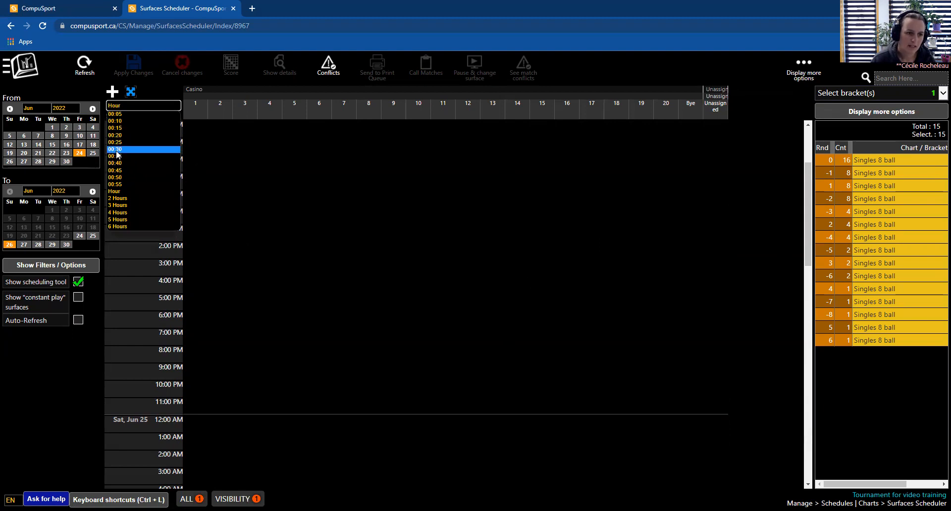
left_click(231, 174)
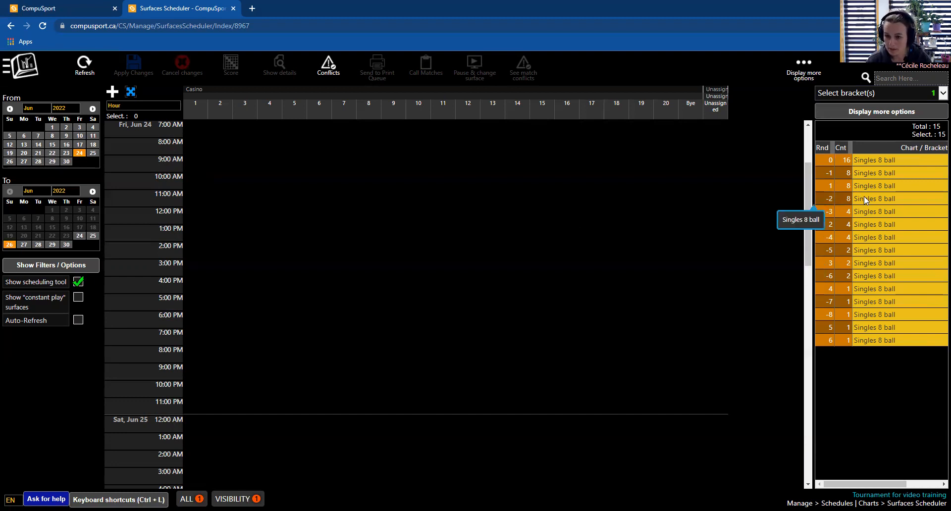
left_click_drag(866, 192, 395, 253)
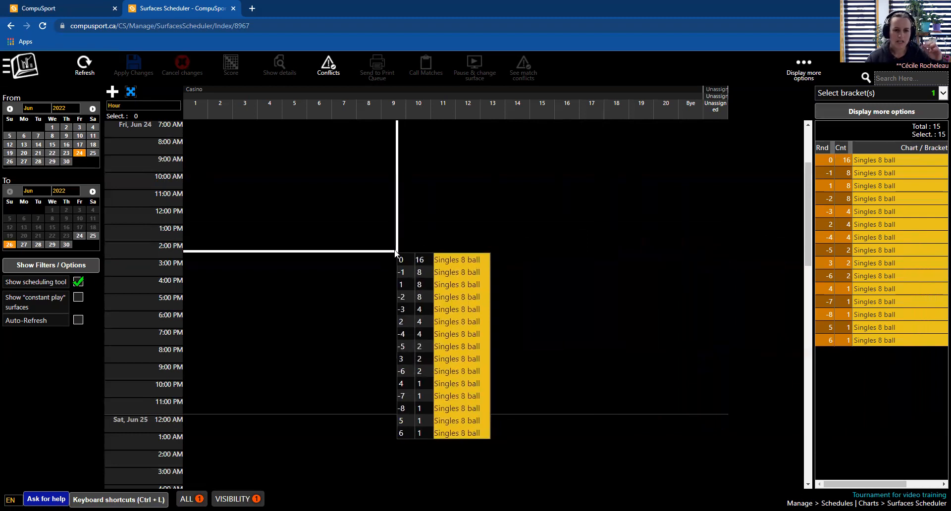
mouse_move(396, 253)
left_mouse_down()
mouse_move(344, 247)
mouse_move(401, 258)
left_mouse_up()
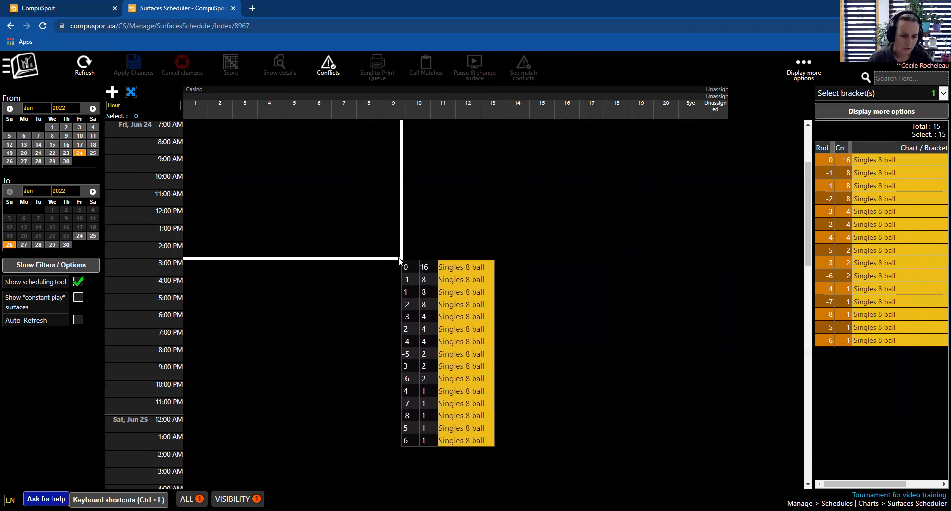
left_click_drag(400, 260, 194, 168)
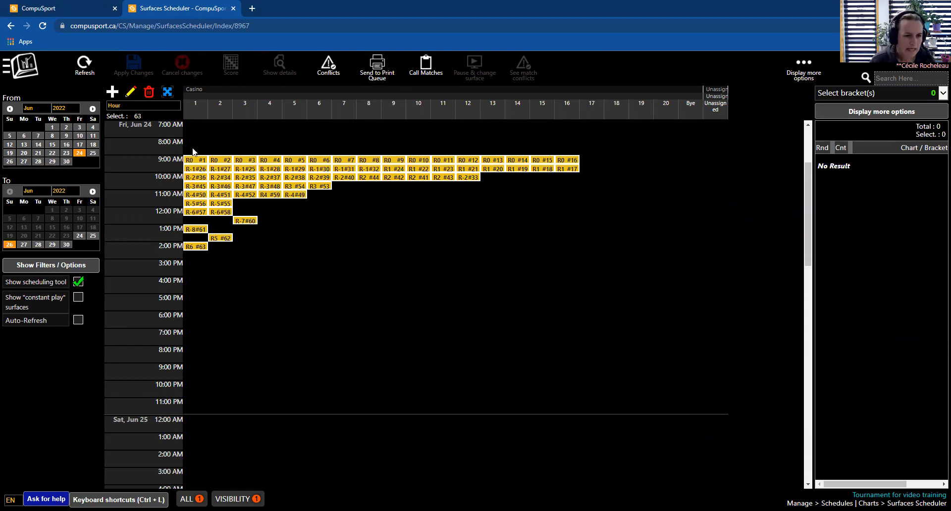
- Check a scheduled match's details, then open Charts (Brackets/RRB) in a new tab
mouse_move(196, 160)
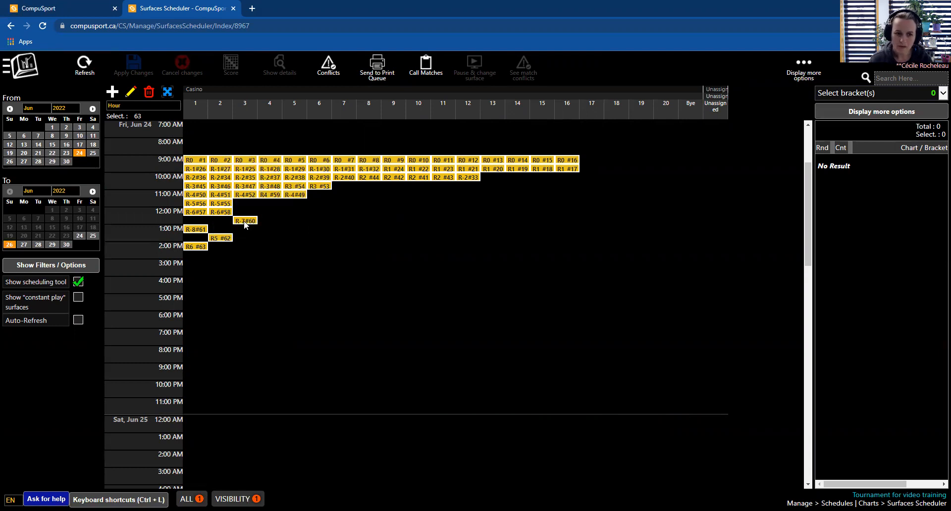
left_click(273, 283)
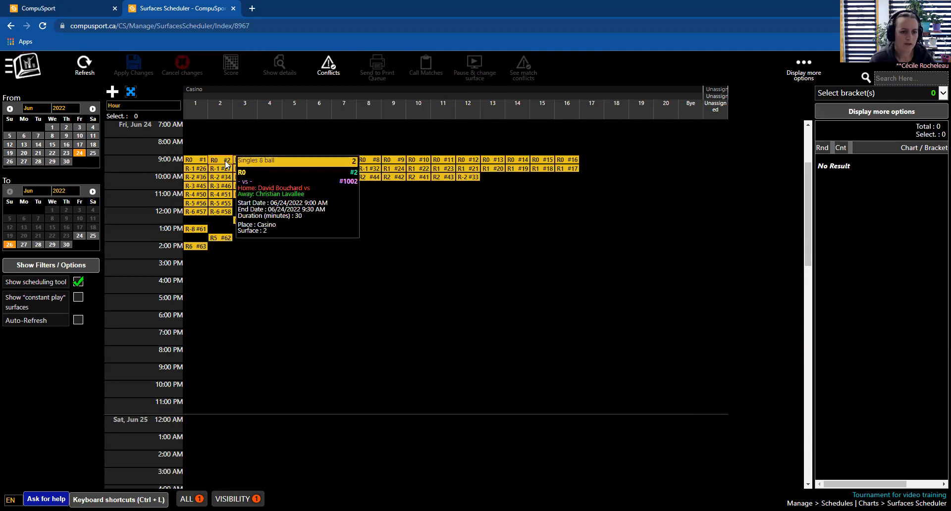
left_click(34, 72)
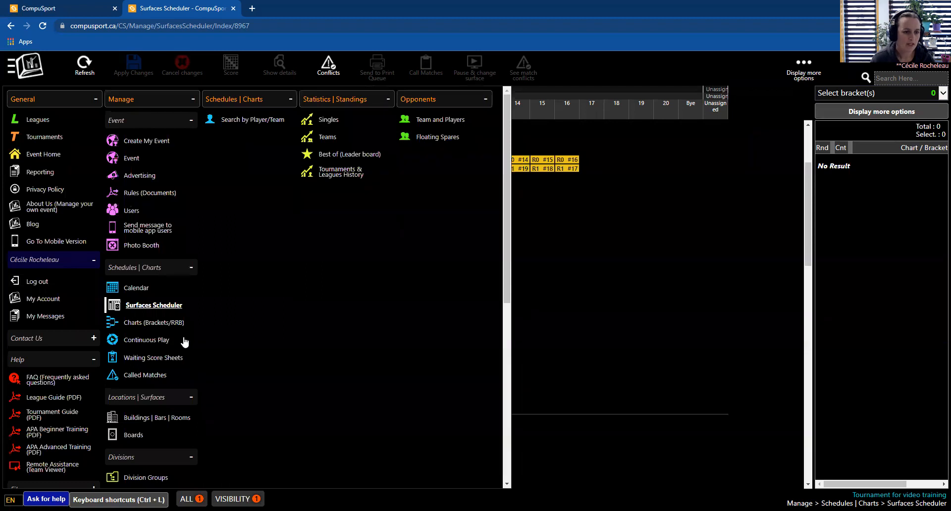
middle_click(142, 327)
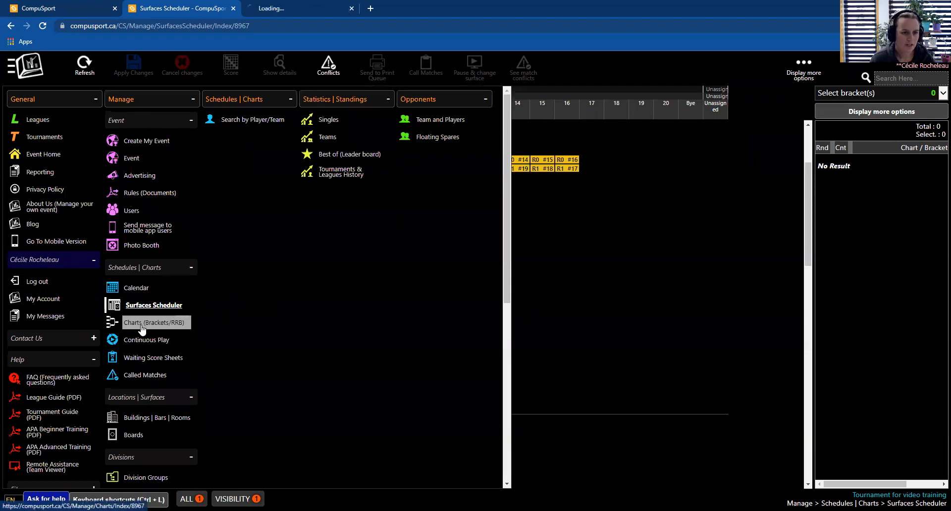
left_click(285, 5)
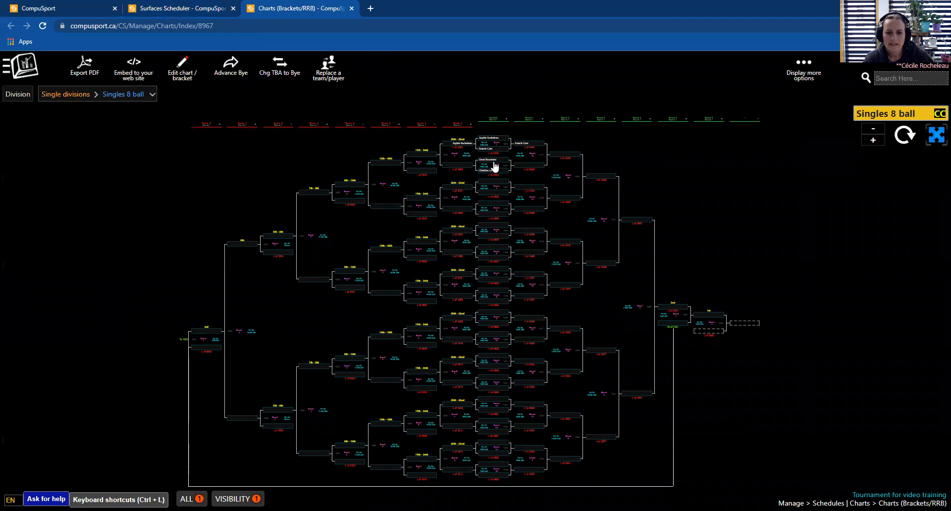
- Examine the Singles 8 ball bracket chart for the assigned boards and times
left_click_drag(480, 199, 442, 288)
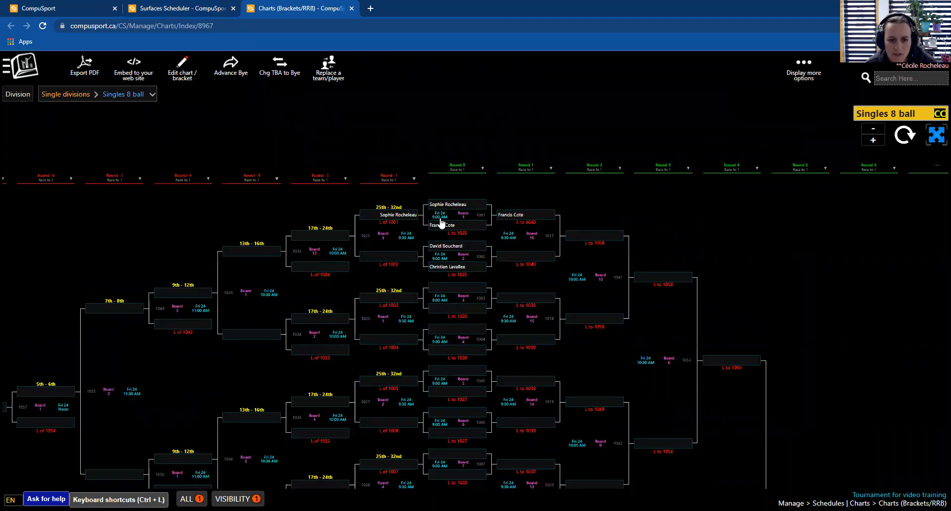
left_click_drag(568, 342, 531, 272)
left_click_drag(661, 479, 642, 400)
left_click_drag(586, 253, 609, 332)
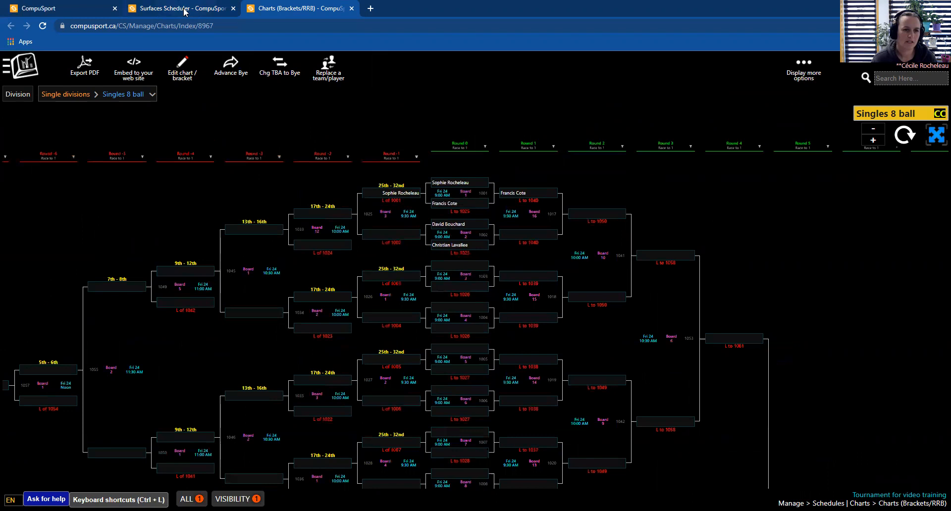
- Back in the scheduler, shift the block of matches from 10:30 AM onward to start at 11:00 AM
left_click(185, 10)
left_click(620, 225)
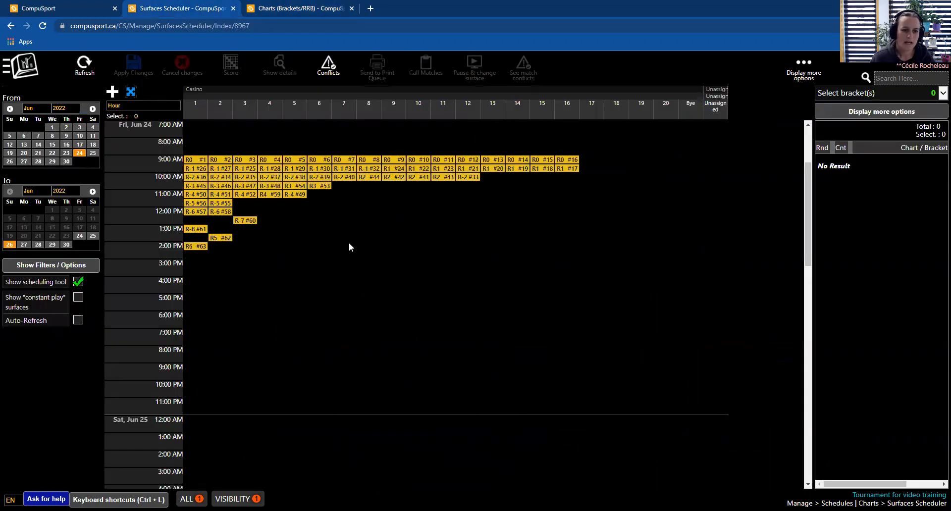
left_click_drag(279, 274, 198, 234)
left_click_drag(266, 197, 199, 195)
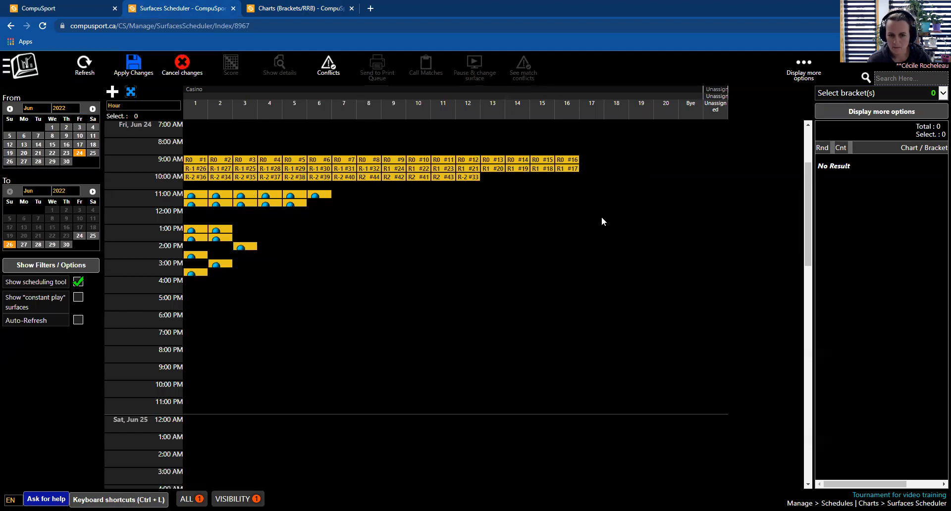
- Select the matches from surface 8 onward between 9:00 and 10:30 AM and drag them as a block
left_click_drag(601, 217, 369, 154)
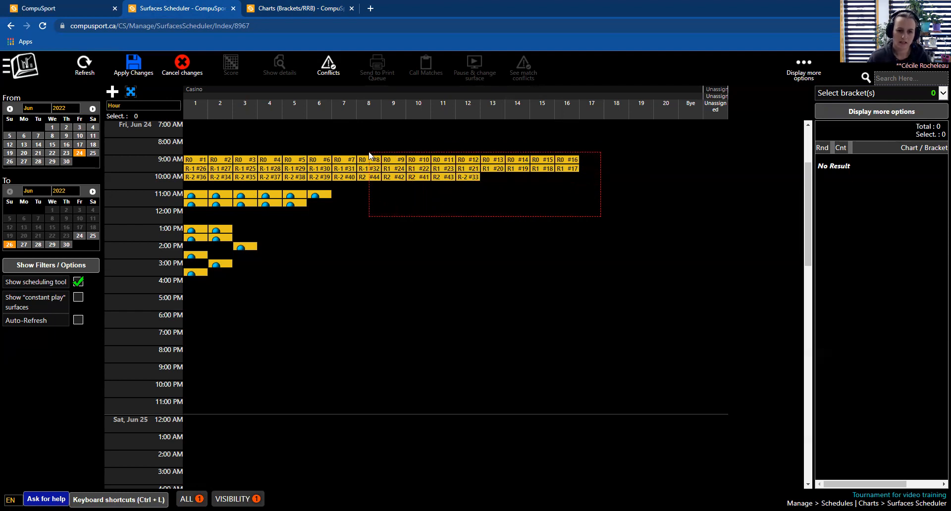
left_click_drag(369, 154, 369, 155)
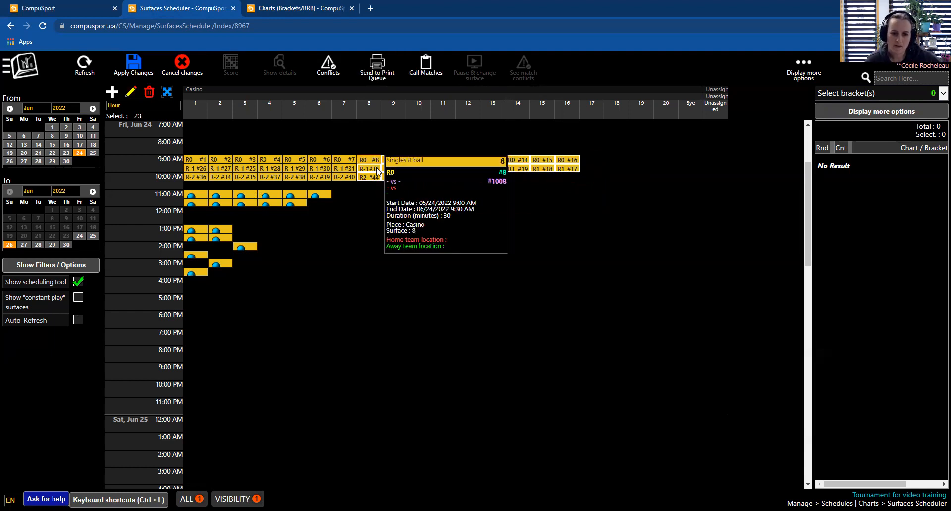
mouse_move(375, 163)
left_mouse_down()
mouse_move(416, 198)
mouse_move(462, 286)
mouse_move(429, 312)
mouse_move(315, 359)
mouse_move(267, 308)
mouse_move(366, 157)
left_mouse_up()
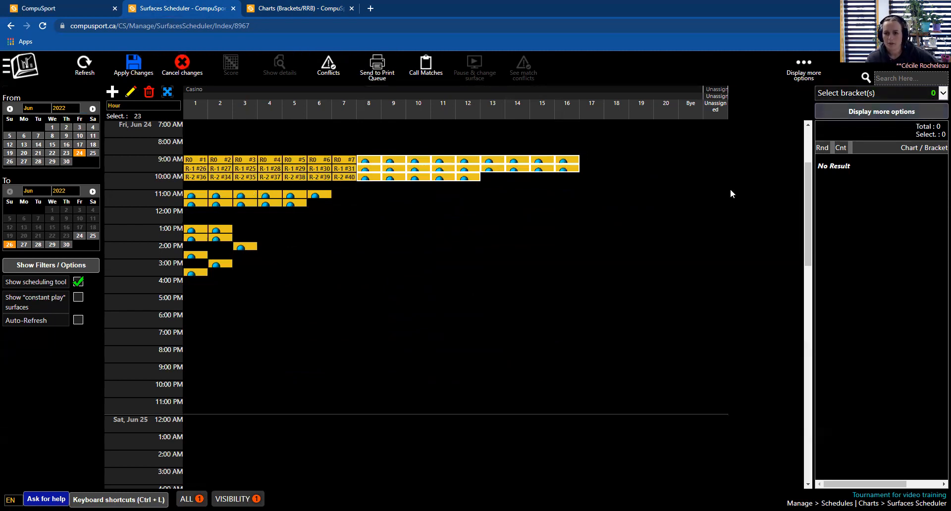
left_click(564, 249)
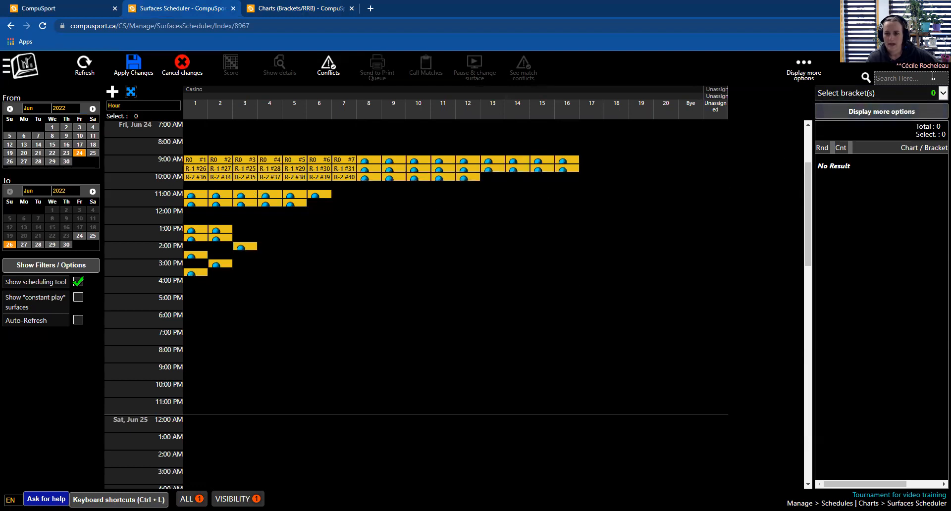
- Show the Mix Doubles bracket, try scheduling its round 0, and apply the pending schedule changes instead
left_click(941, 93)
left_click(769, 135)
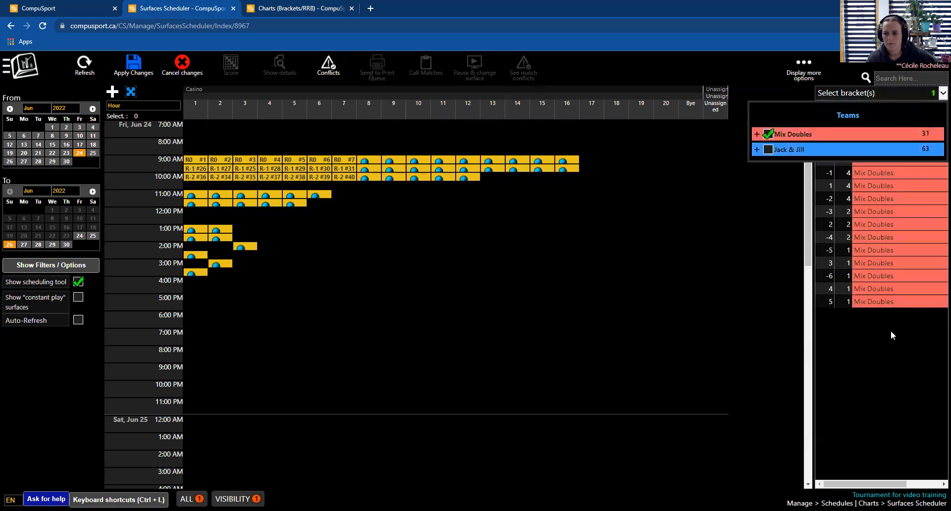
left_click(840, 161)
left_click_drag(841, 163, 187, 212)
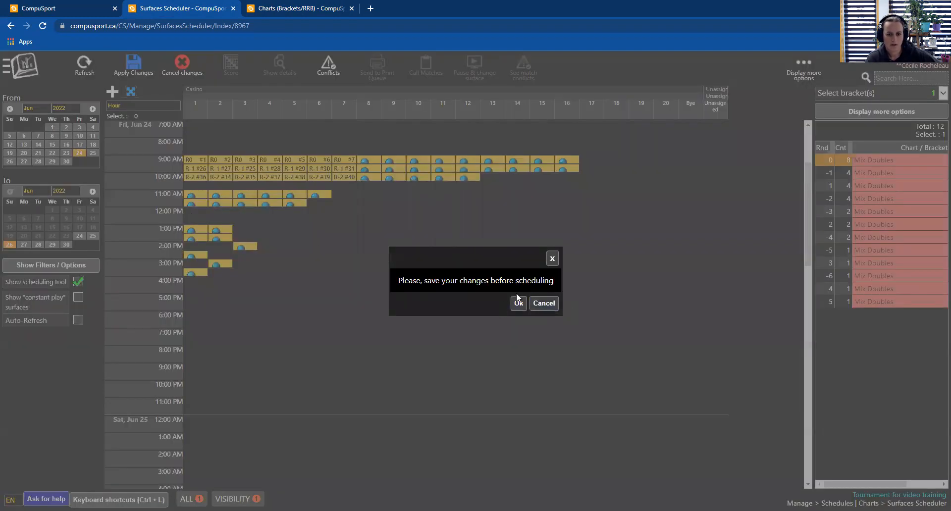
left_click(543, 308)
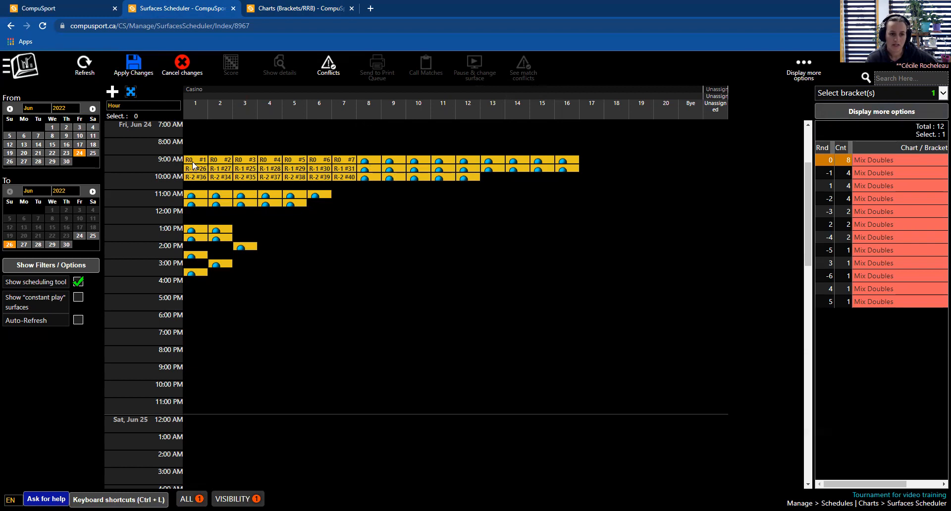
left_click(133, 70)
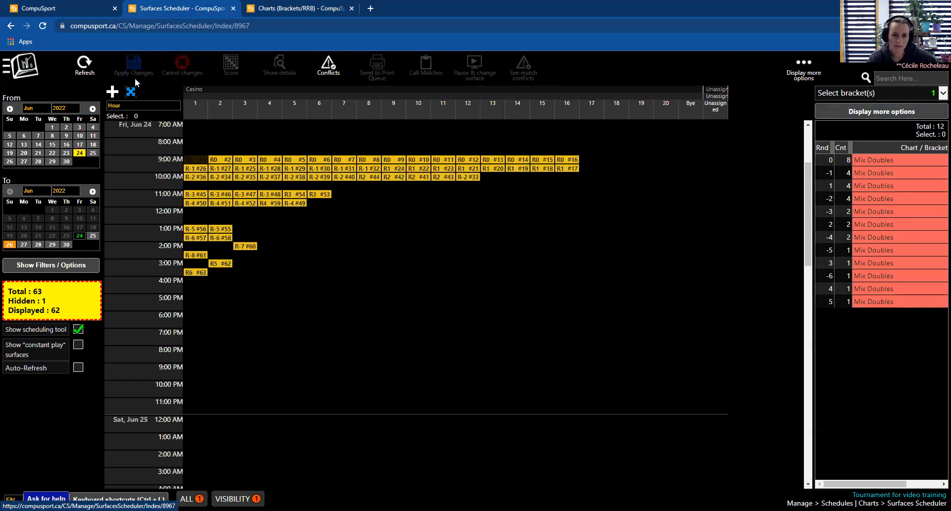
- Place Mix Doubles round 0 at 12:00 PM starting on surface 1
left_click(831, 162)
left_click_drag(836, 165, 192, 215)
left_click(304, 256)
- Place Mix Doubles rounds -1, 1 and -2 from 4:00 PM onward on surfaces 1 to 4
left_click(834, 164)
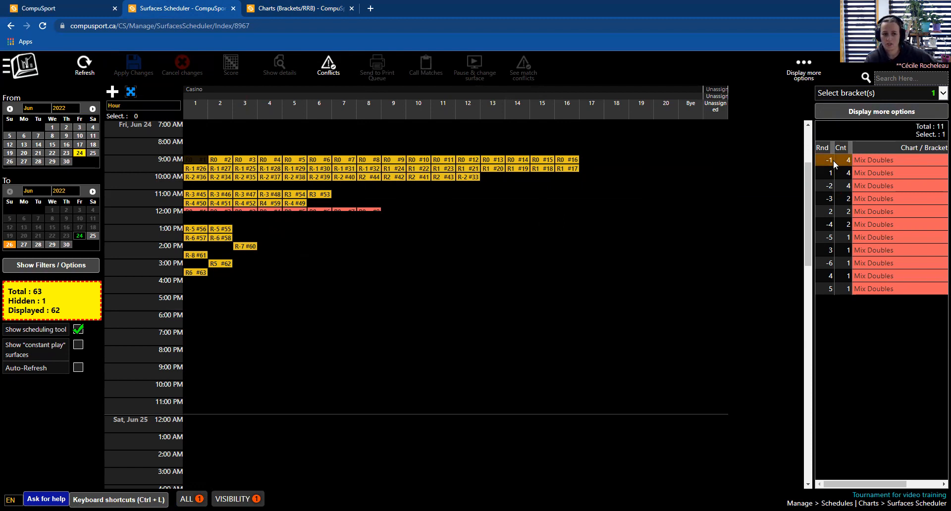
left_click_drag(830, 159, 206, 284)
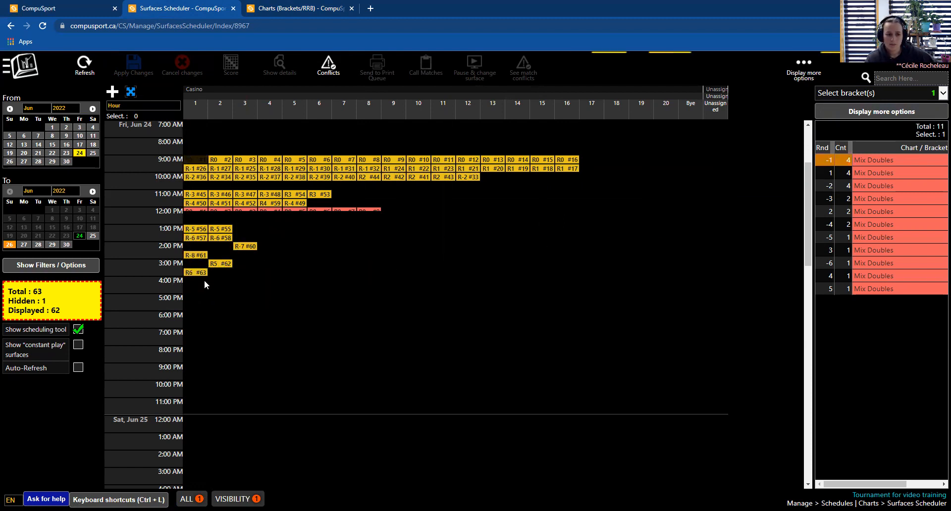
left_click_drag(829, 160, 194, 288)
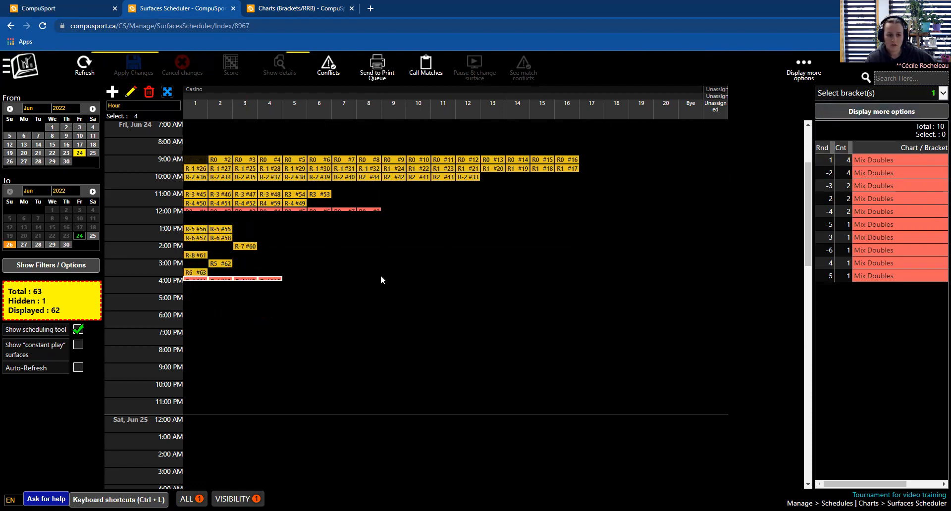
left_click_drag(832, 161, 184, 316)
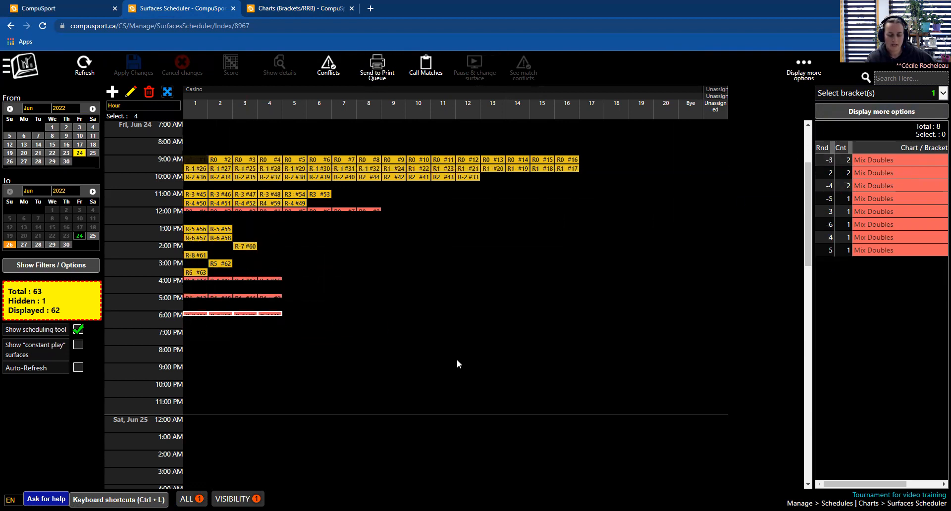
left_click(562, 348)
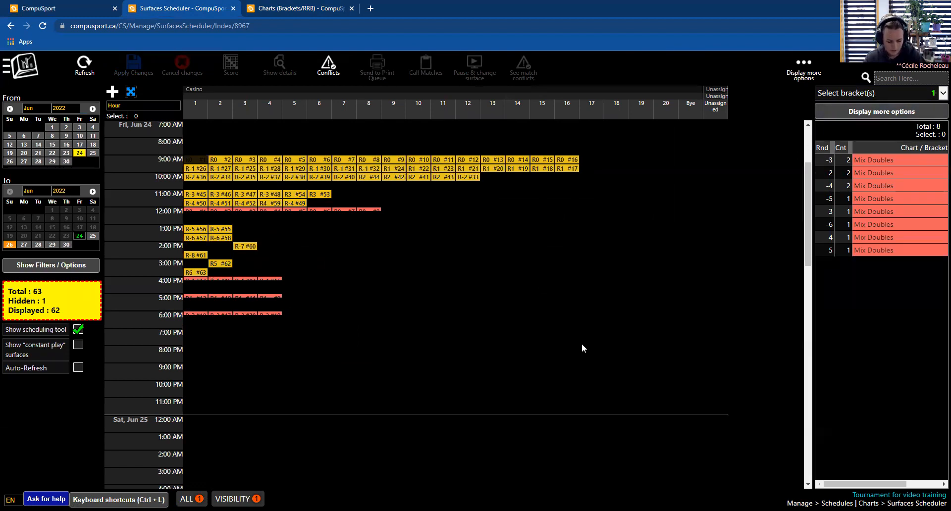
- Select every scheduled match on Friday, June 24 and delete all their schedules
left_click_drag(603, 354, 190, 147)
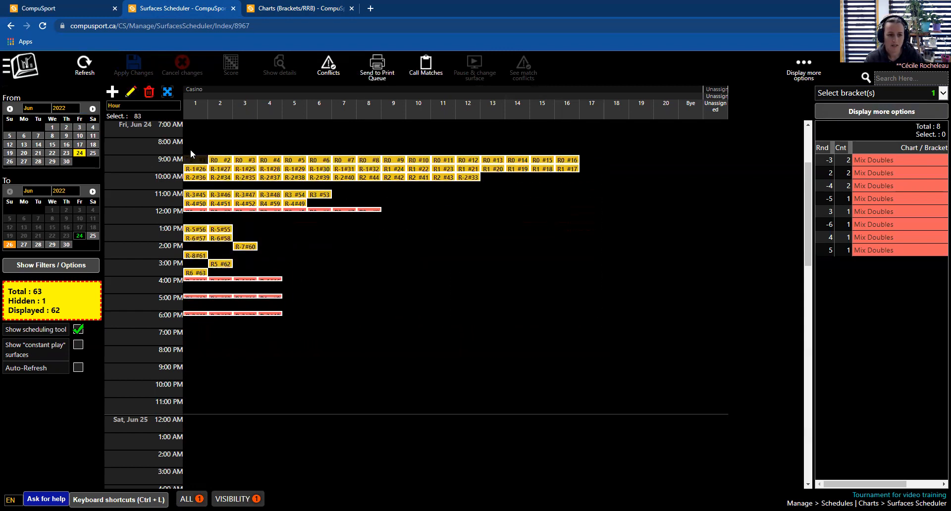
left_click(149, 92)
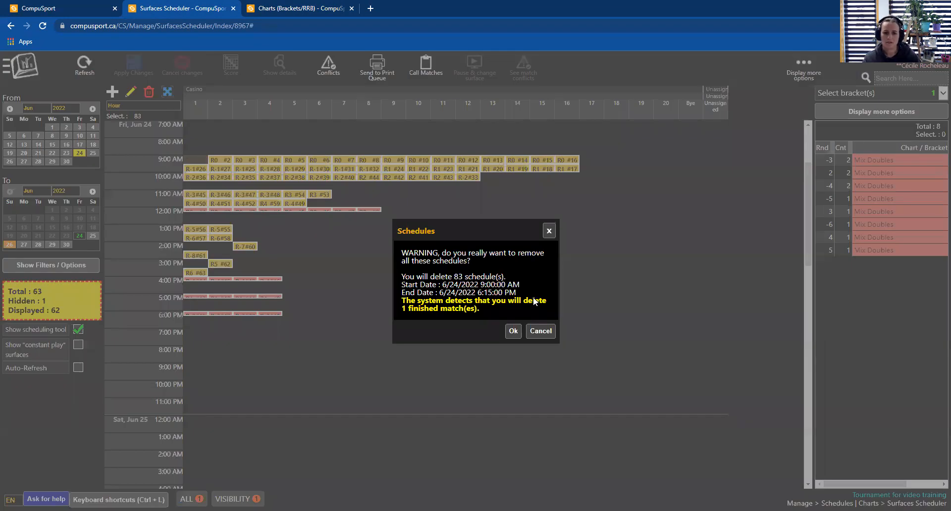
left_click(513, 331)
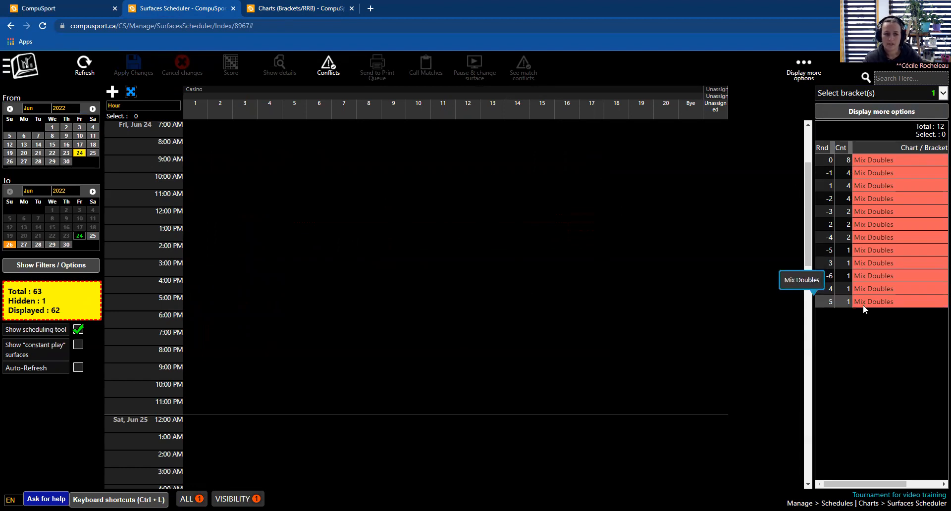
- Add the Jack & Jill and Singles 8 ball brackets to the bracket selection
left_click(935, 99)
left_click(768, 133)
left_click(769, 187)
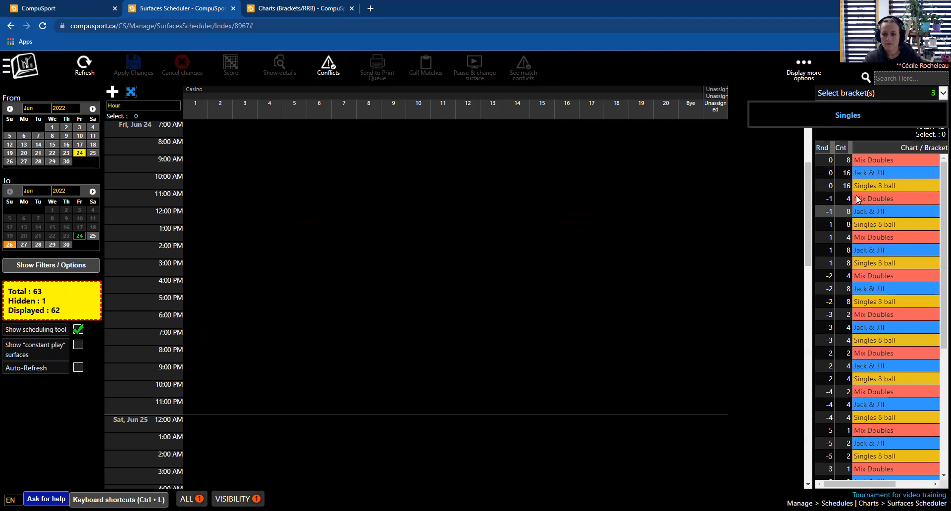
- Select all rounds of the three brackets and schedule them starting at 9:00 AM on surface 1
left_click(755, 249)
scroll(862, 216, "down", 4)
left_click(893, 435)
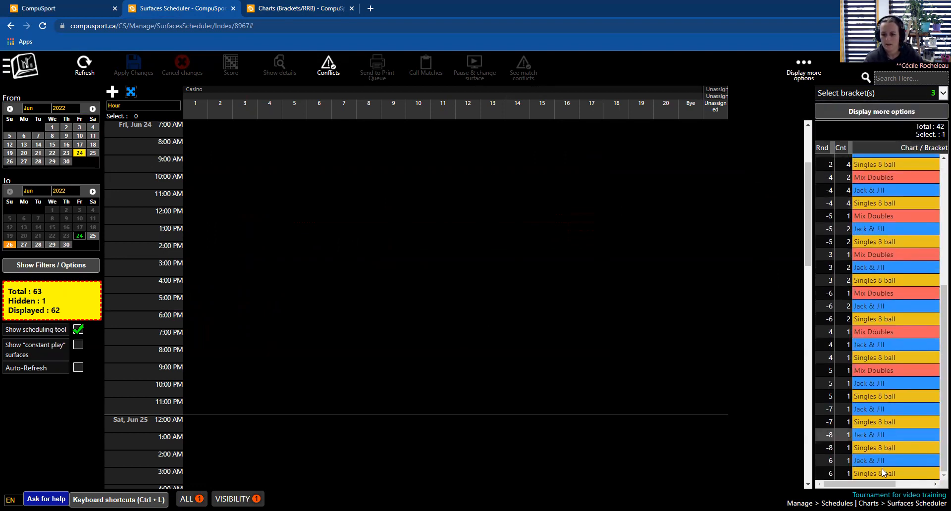
key("ctrl+a")
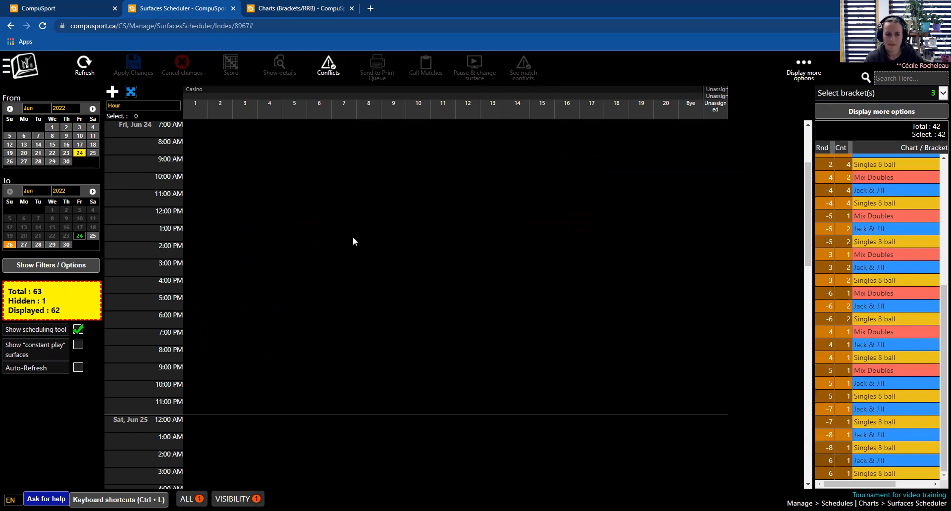
left_click_drag(353, 241, 191, 157)
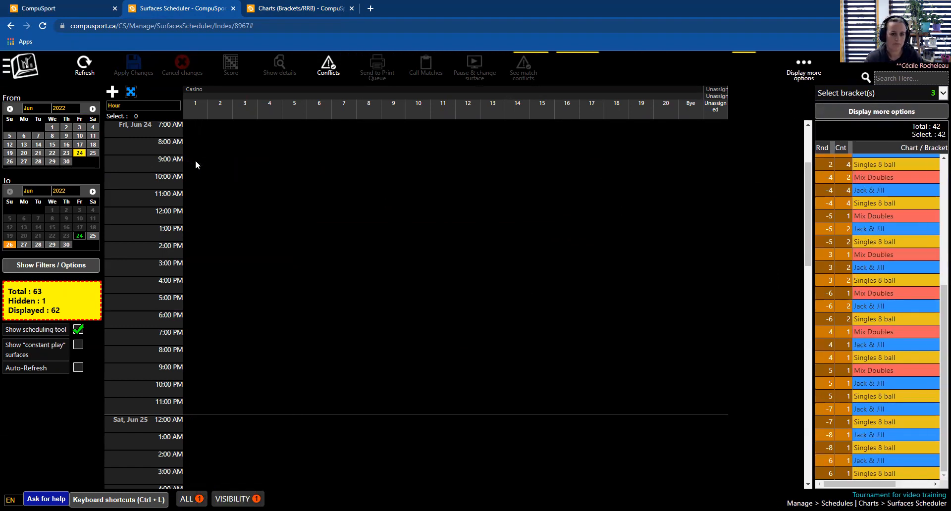
left_click(357, 353)
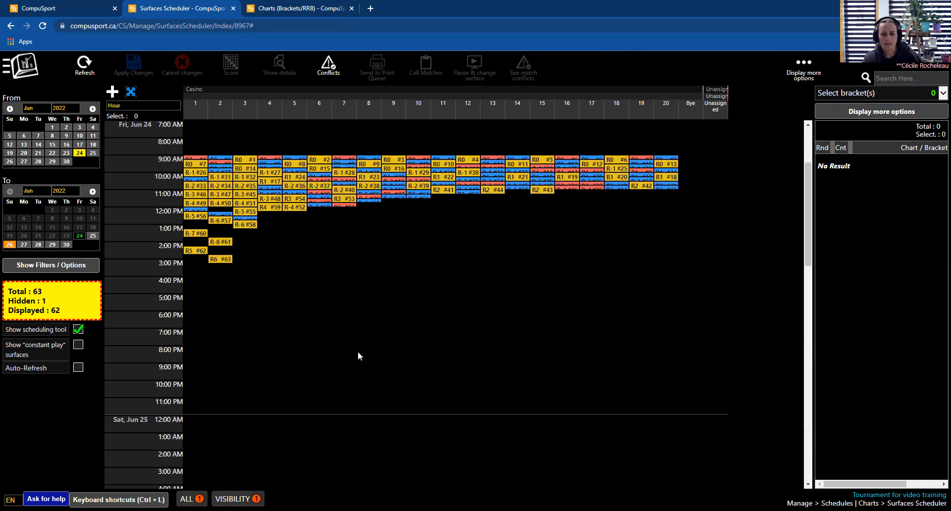
- Clear the schedule again by selecting all placed matches and deleting them
left_click(294, 174)
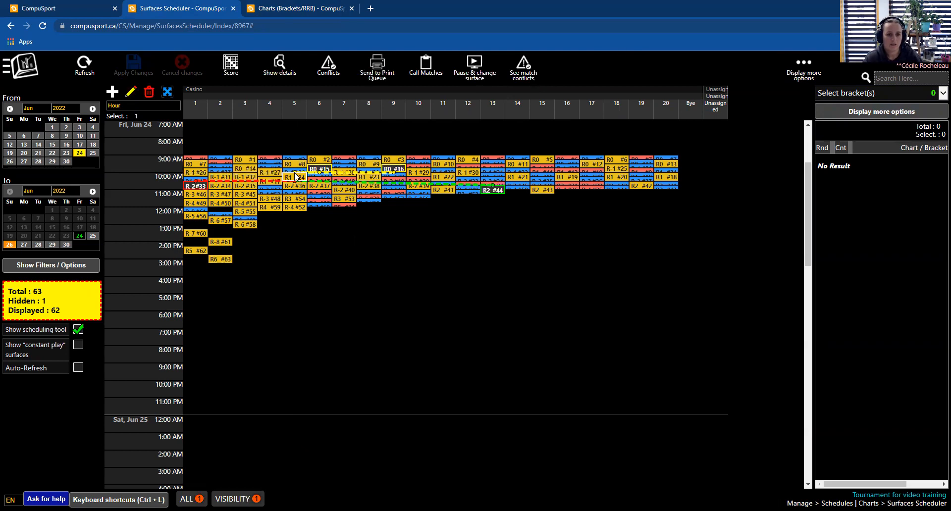
left_click(509, 300)
left_click_drag(698, 305, 190, 141)
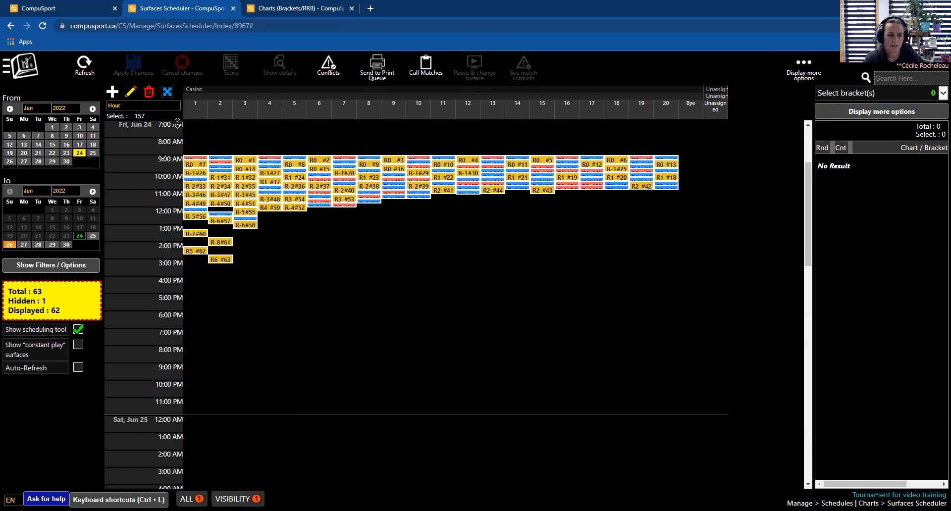
left_click(149, 93)
left_click(513, 336)
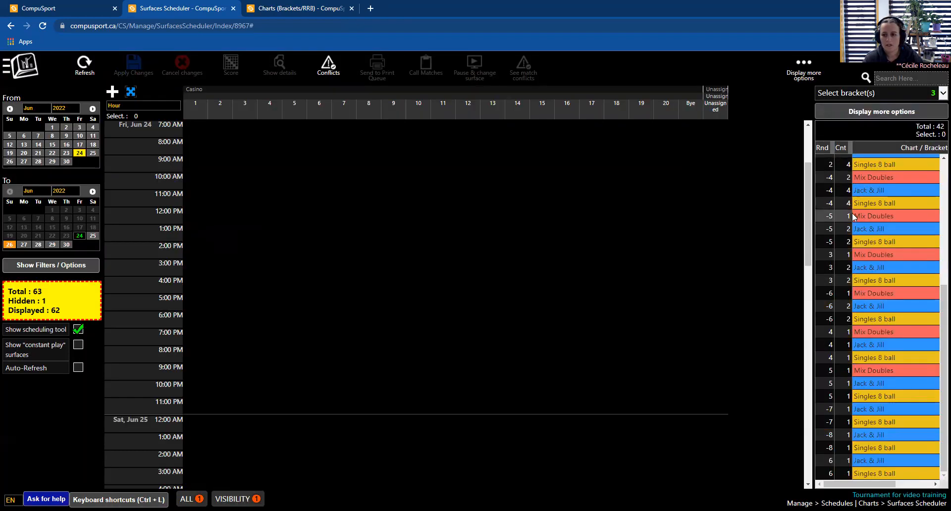
- Limit the bracket selection to Singles 8 ball only, removing Mix Doubles and Jack & Jill
scroll(852, 213, "up", 5)
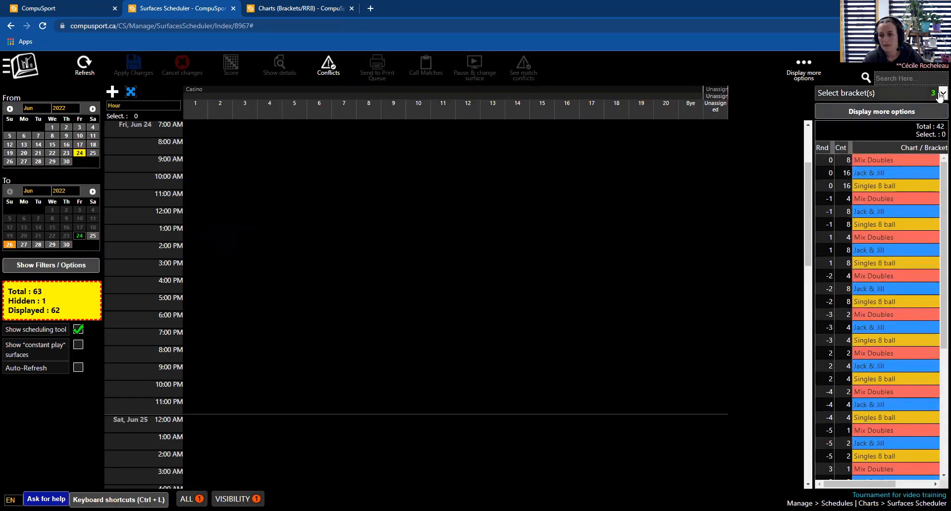
left_click(857, 94)
left_click(769, 171)
left_click(769, 186)
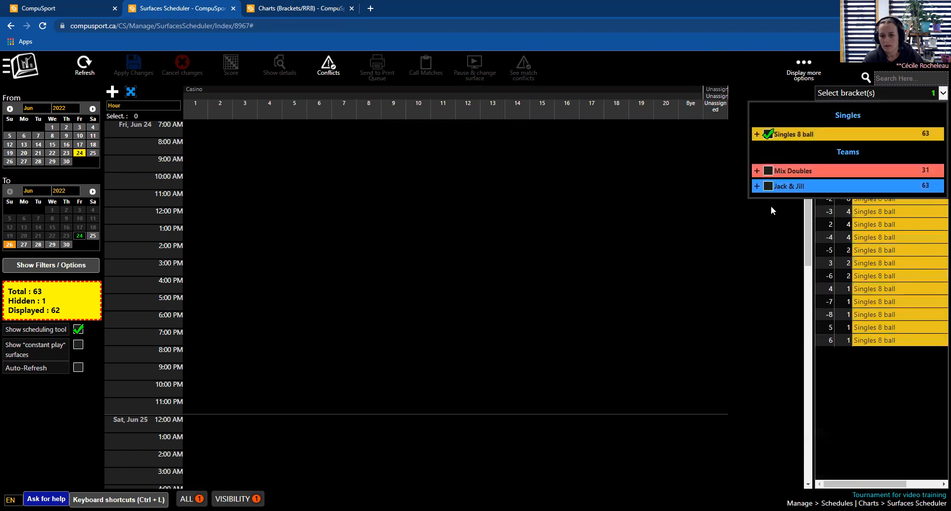
left_click(778, 221)
- Schedule Singles 8 ball round 0 at 9:00 AM across surfaces 1 to 16
left_click(841, 162)
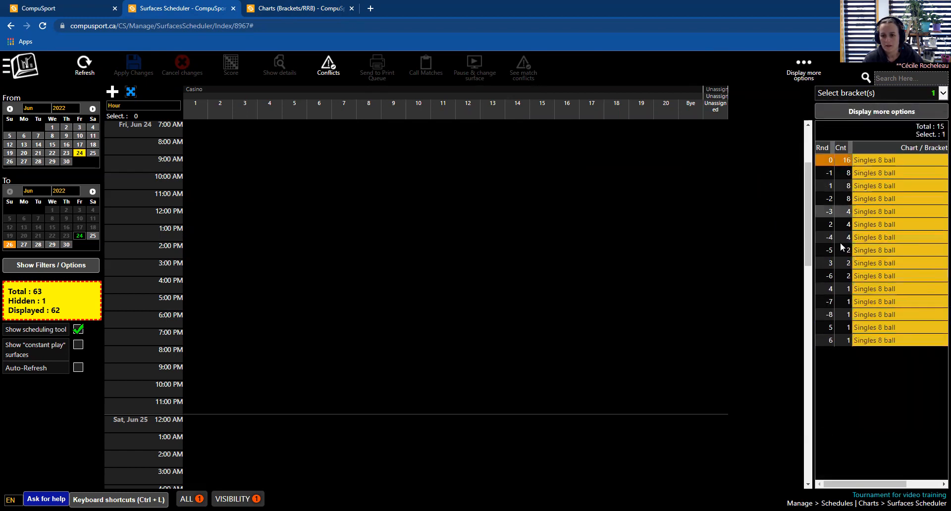
left_click(848, 340, "shift")
mouse_move(832, 172)
left_mouse_down()
mouse_move(827, 161)
mouse_move(195, 171)
mouse_move(189, 158)
left_mouse_up()
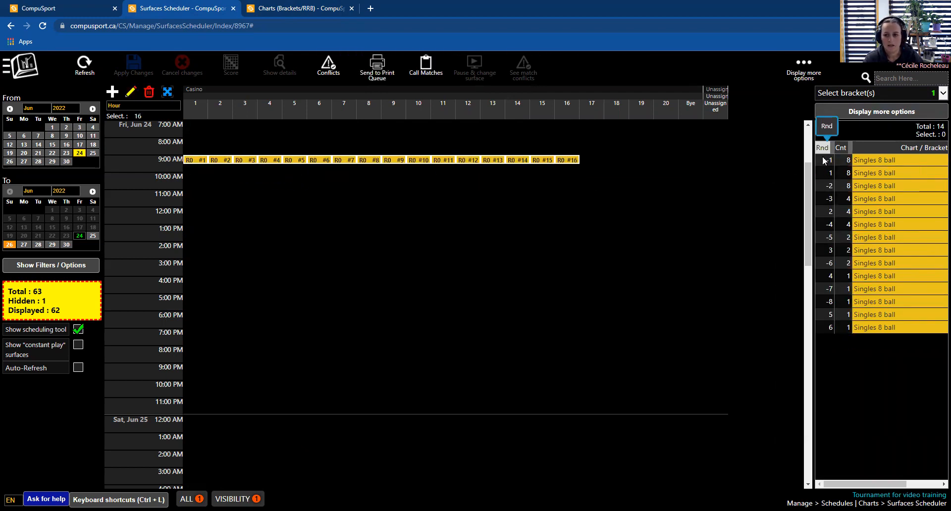
- Schedule Singles 8 ball round -1 on surfaces 17 to 20 starting at 9:00 AM and apply the changes
mouse_move(822, 156)
left_mouse_down()
mouse_move(716, 169)
mouse_move(576, 156)
mouse_move(853, 200)
mouse_move(585, 163)
left_mouse_up()
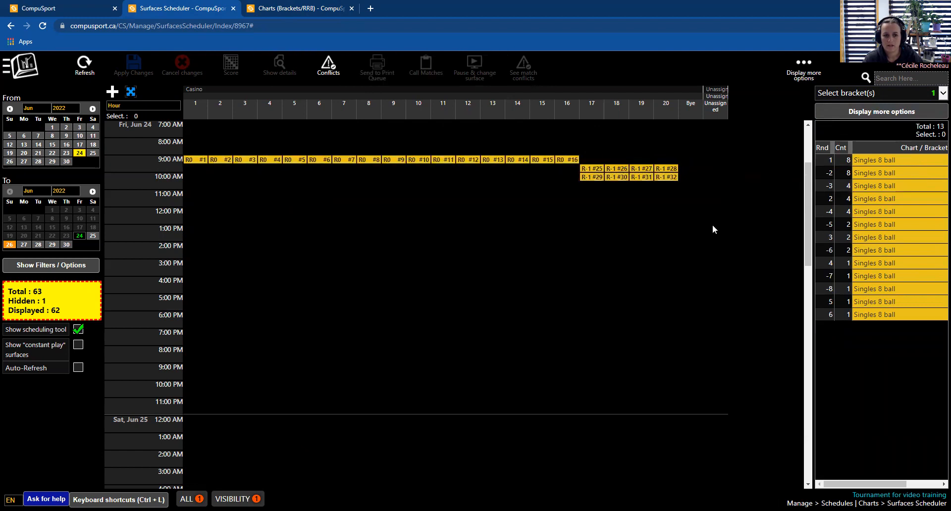
left_click(592, 170)
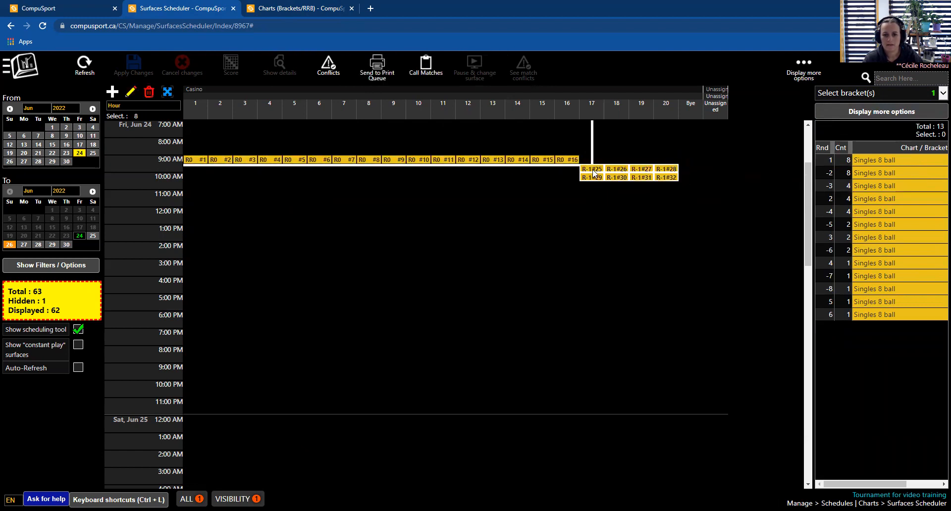
left_click_drag(593, 165, 592, 166)
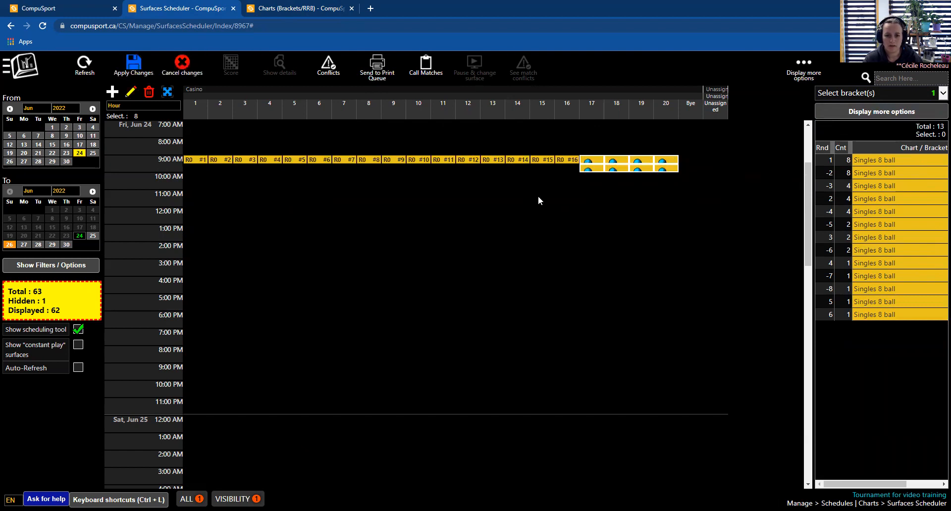
left_click(133, 64)
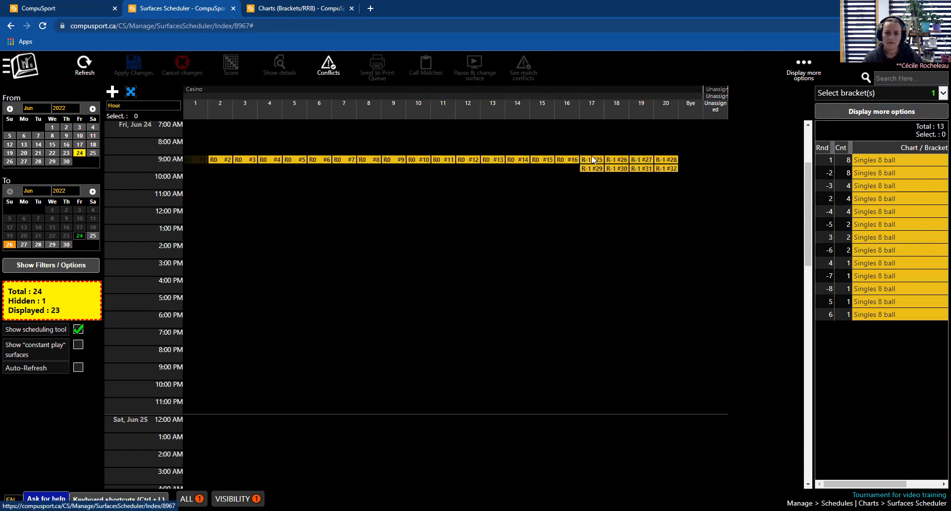
mouse_move(596, 160)
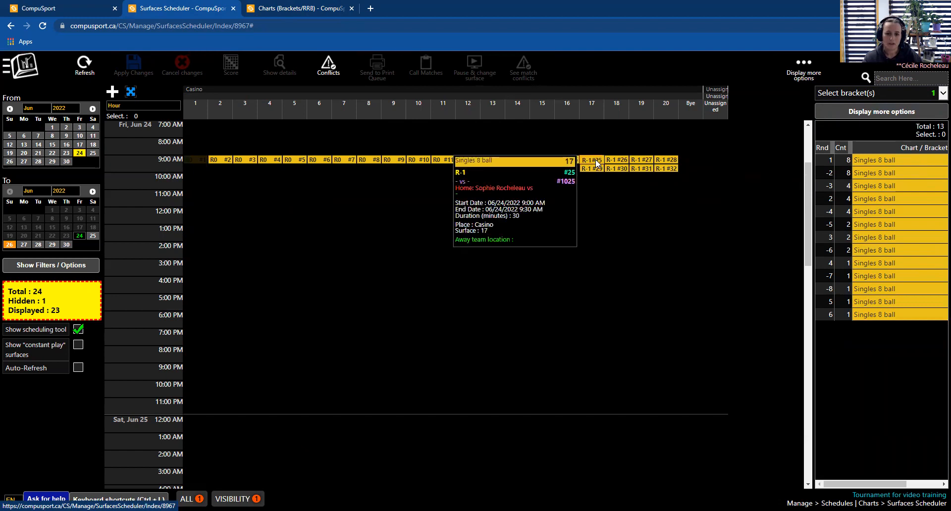
left_click(253, 159)
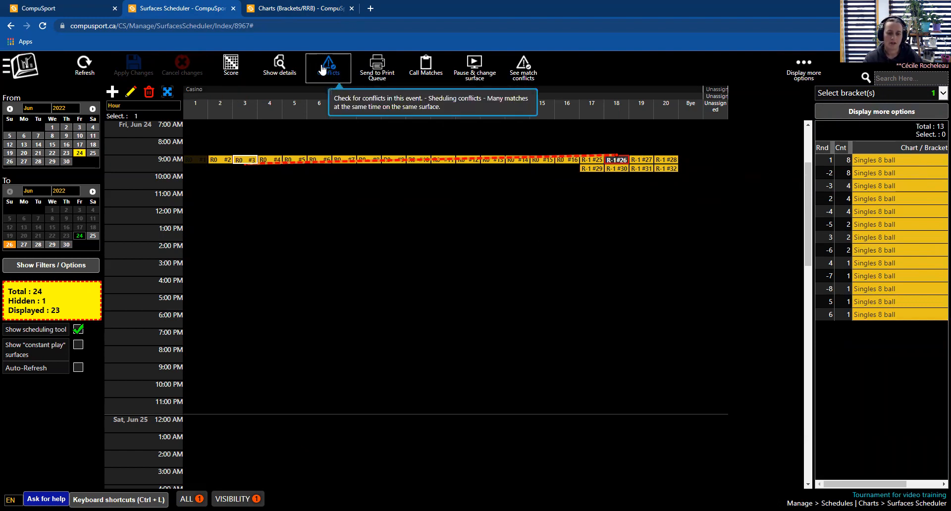
left_click(624, 199)
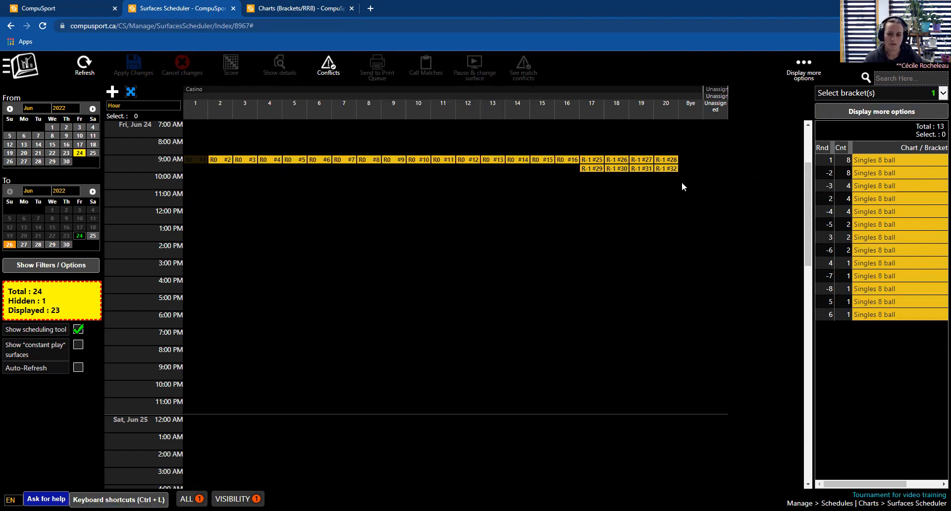
- Move the round -1 matches to 12:00 PM on surfaces 2 to 5 and apply the changes
left_click_drag(657, 199, 303, 211)
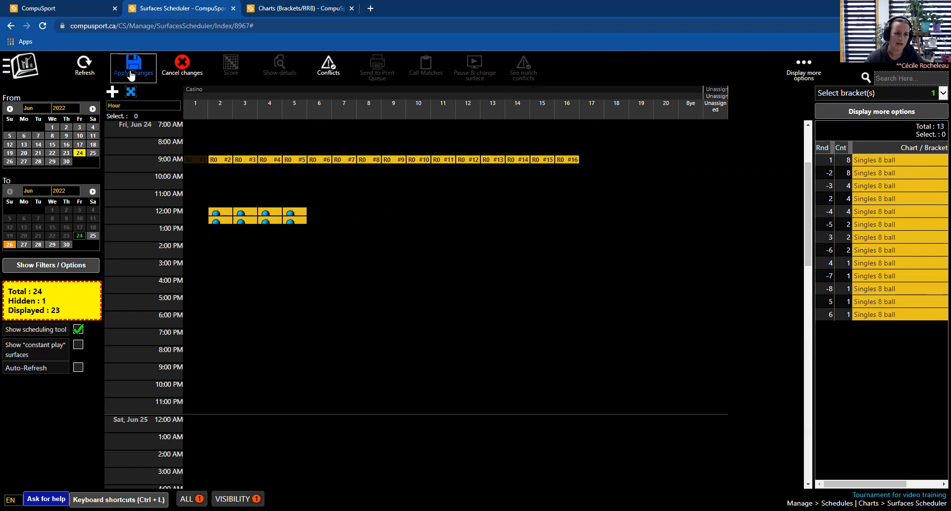
left_click(131, 70)
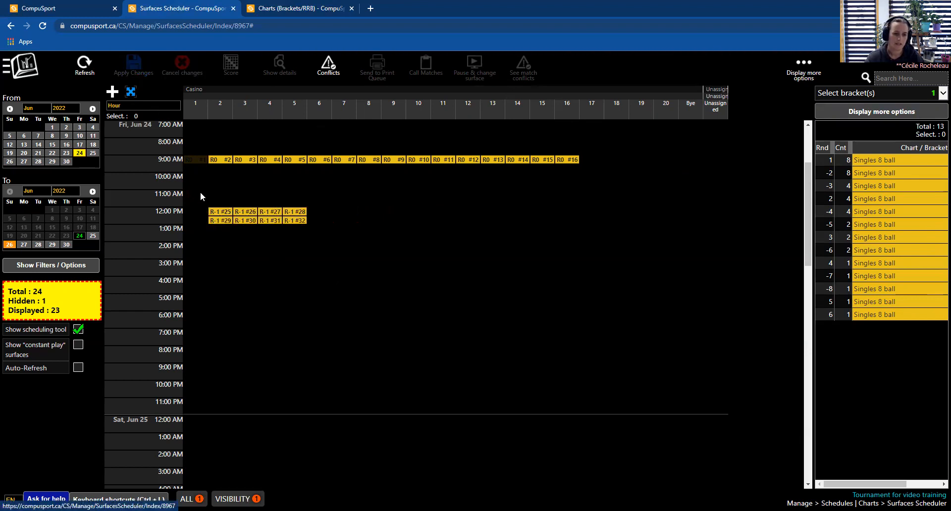
left_click(221, 159)
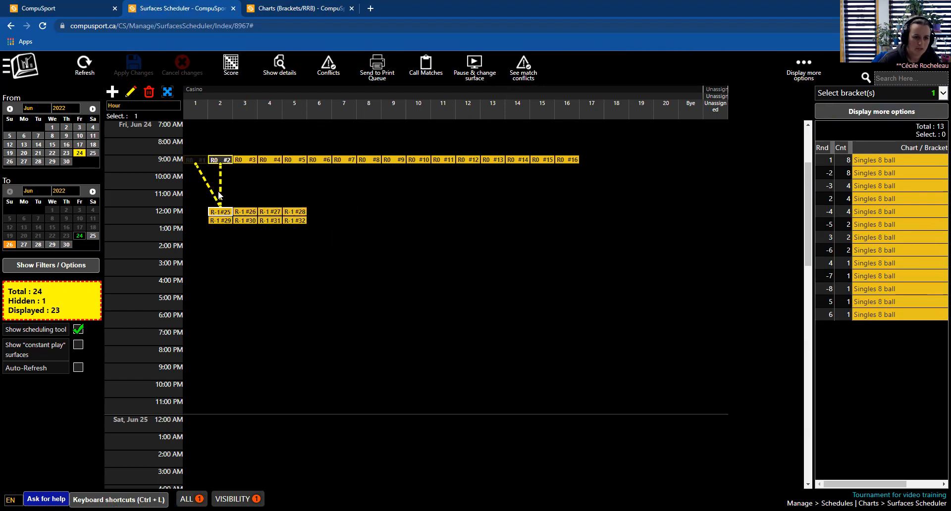
mouse_move(223, 216)
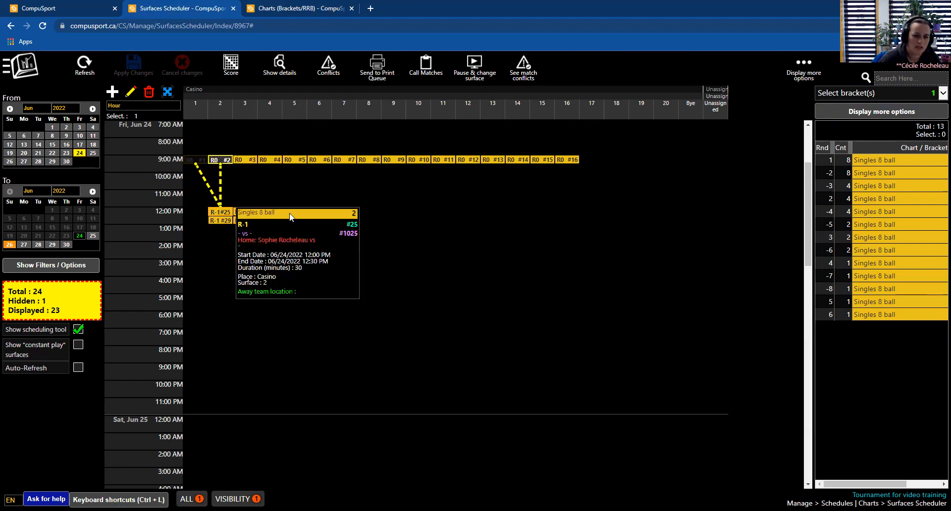
- Schedule all remaining Singles 8 ball rounds, 1 through 6, starting at 3:00 PM from surface 1
left_click(869, 161)
left_click(856, 317, "shift")
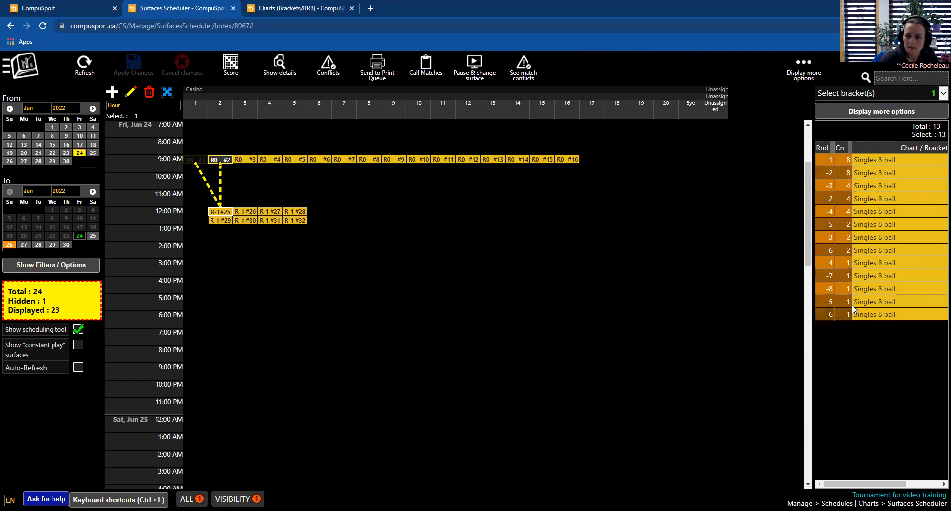
left_click_drag(834, 169, 197, 272)
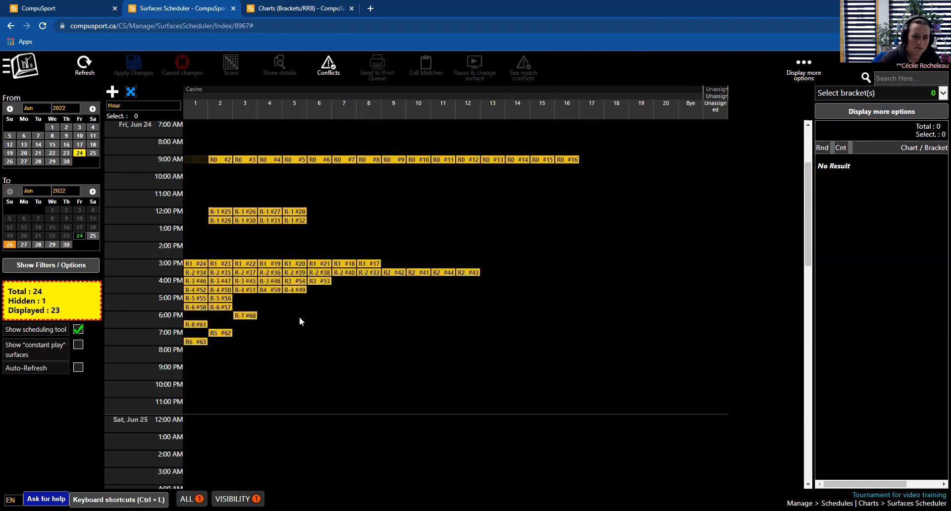
- Inspect the links between scheduled matches of successive rounds by selecting several of them
left_click(226, 213)
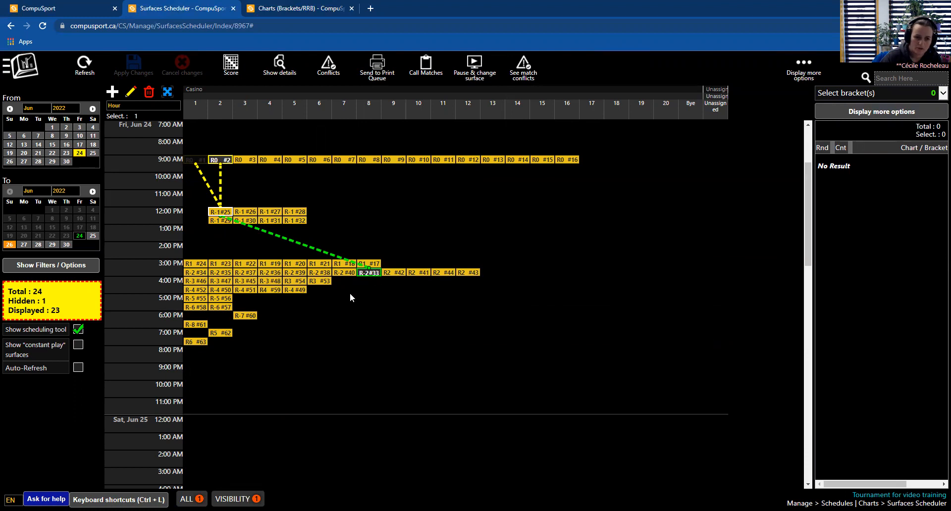
left_click(239, 211)
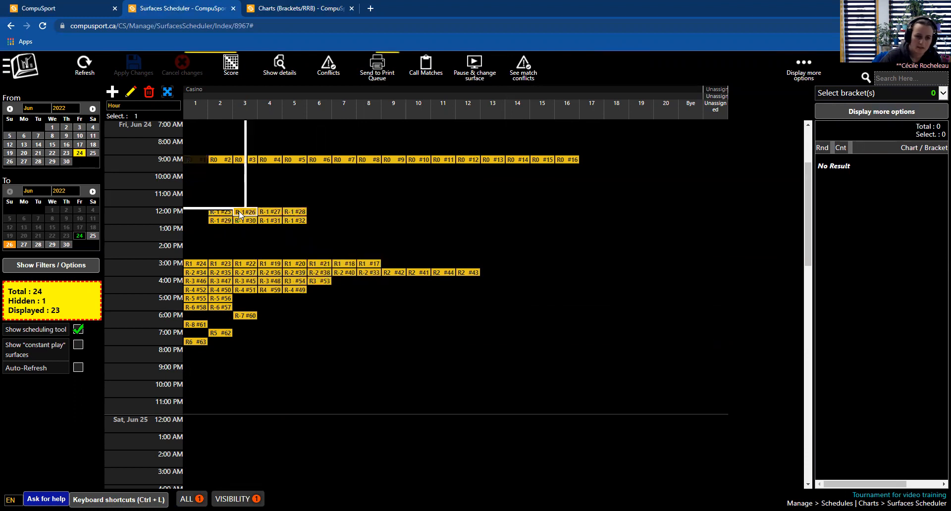
left_click(271, 221)
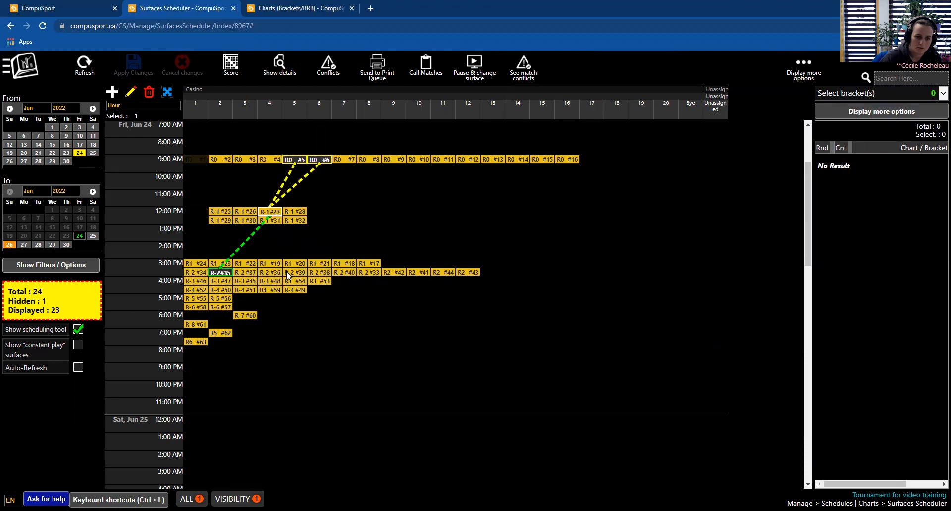
left_click(288, 285)
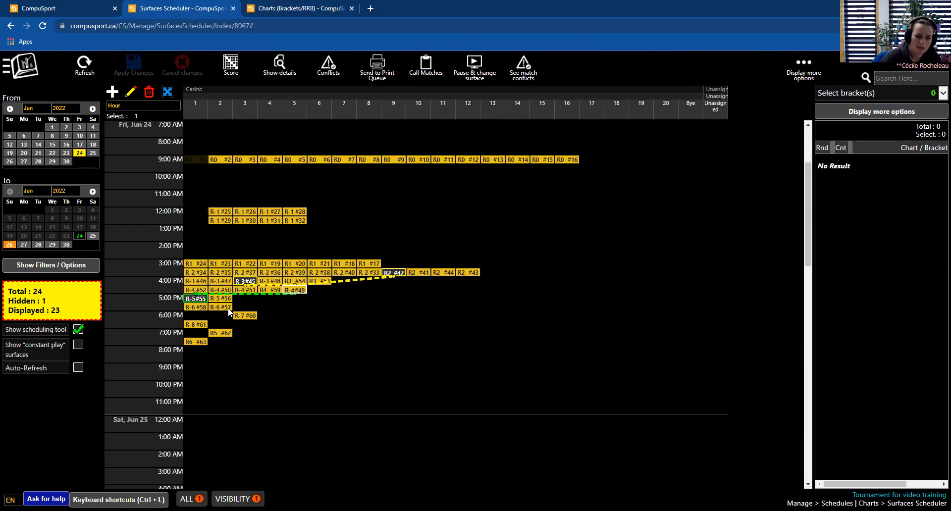
left_click(226, 272)
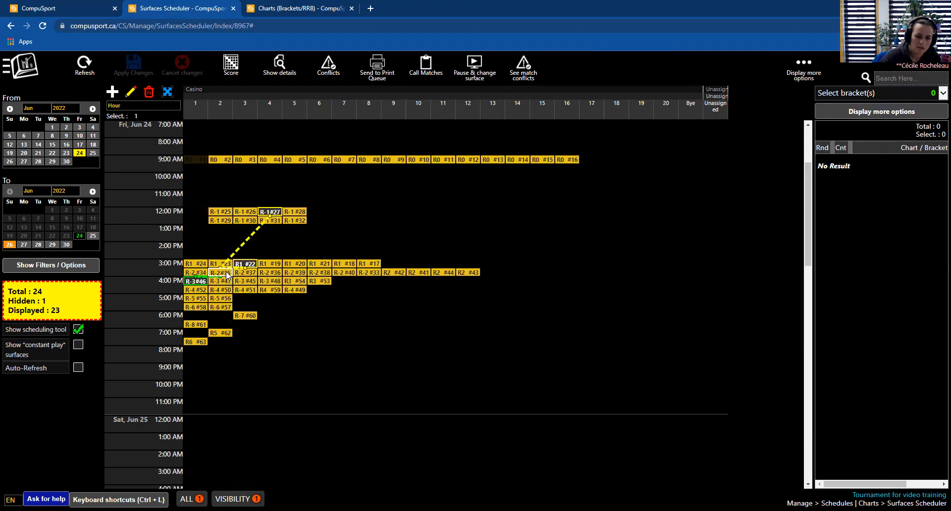
left_click(241, 290)
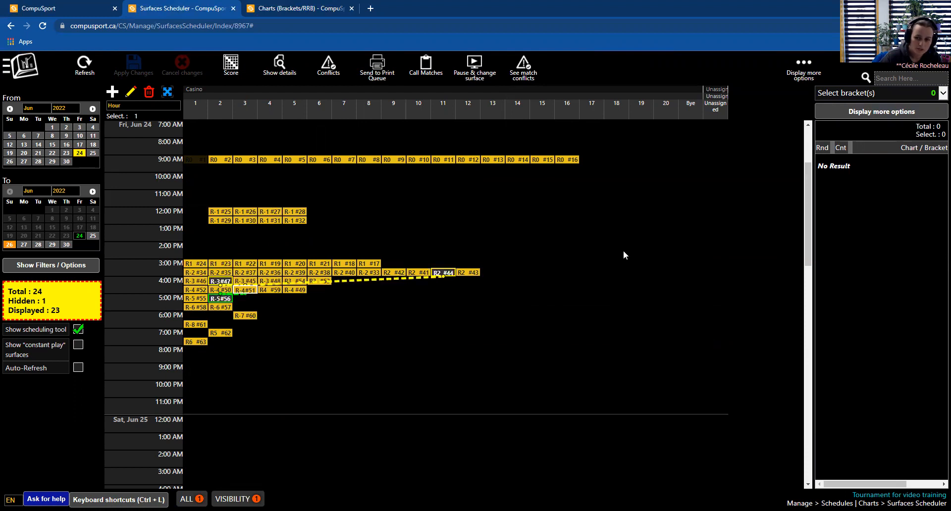
left_click(502, 359)
- Move round 0 matches #5 and #6 to 12:00 PM on surfaces 6 and 7 and apply the changes
left_click(290, 159)
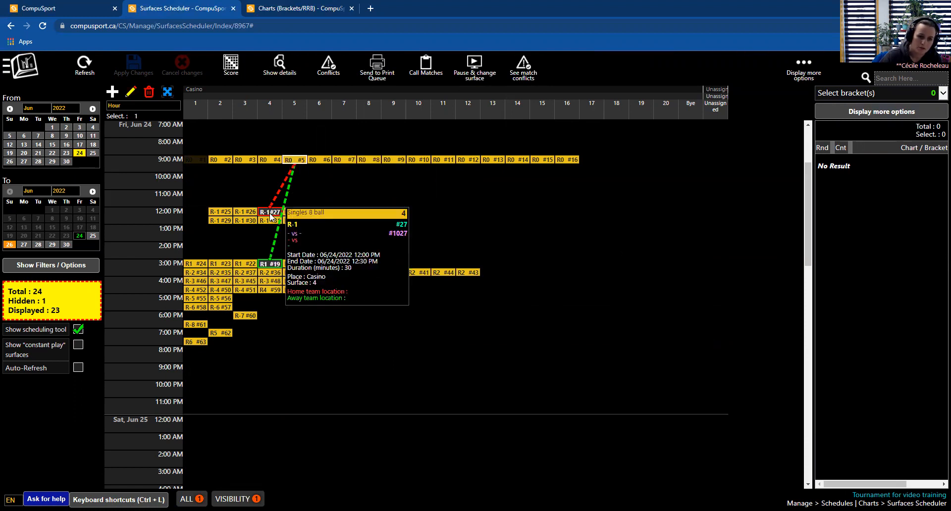
mouse_move(275, 267)
left_mouse_down()
mouse_move(308, 248)
mouse_move(317, 218)
mouse_move(276, 256)
left_mouse_up()
left_click(301, 159)
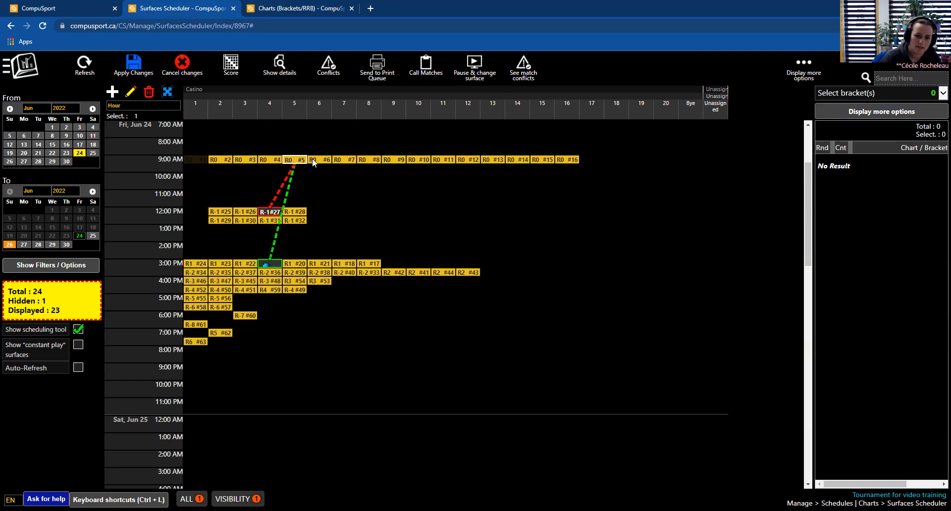
left_click(313, 160, "ctrl")
left_click_drag(302, 159, 319, 212)
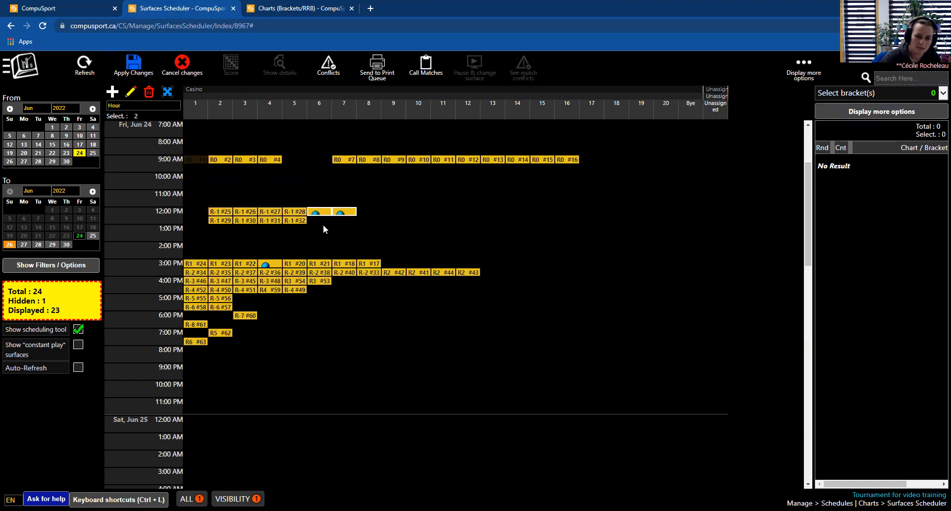
left_click(133, 64)
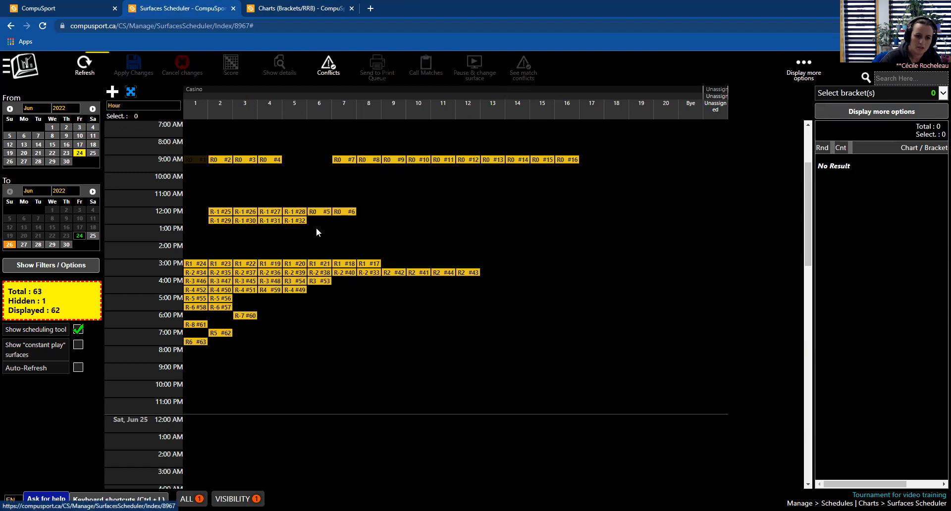
- Move matches #5 and #6 back to 9:00 AM on surfaces 5 and 6 and apply the changes
left_click(317, 213)
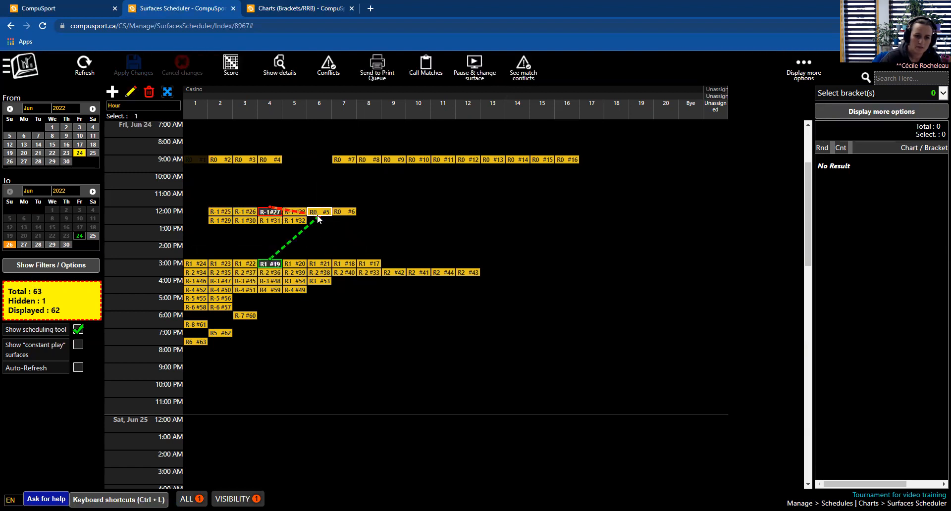
left_click_drag(347, 222, 317, 211)
left_click_drag(318, 211, 295, 156)
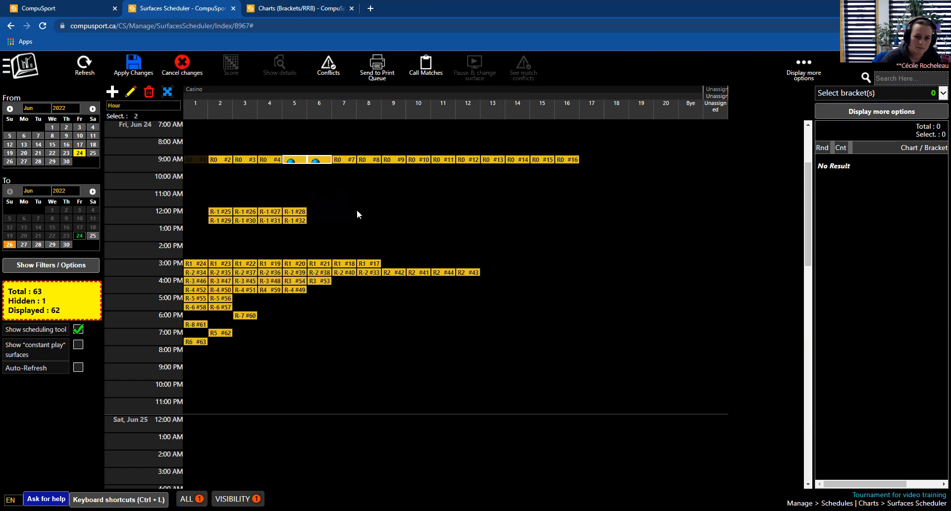
left_click(132, 68)
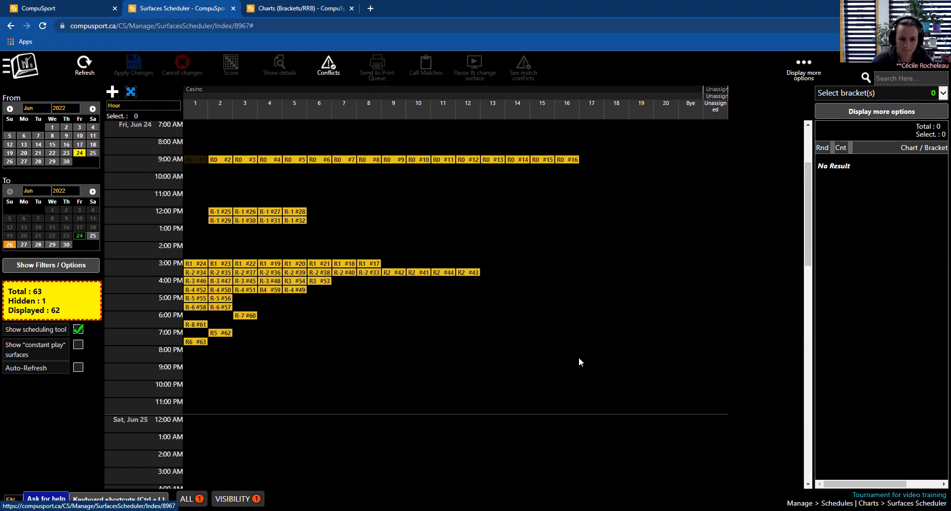
- Clear the schedule by selecting all placed matches and deleting them
left_click_drag(579, 357, 186, 157)
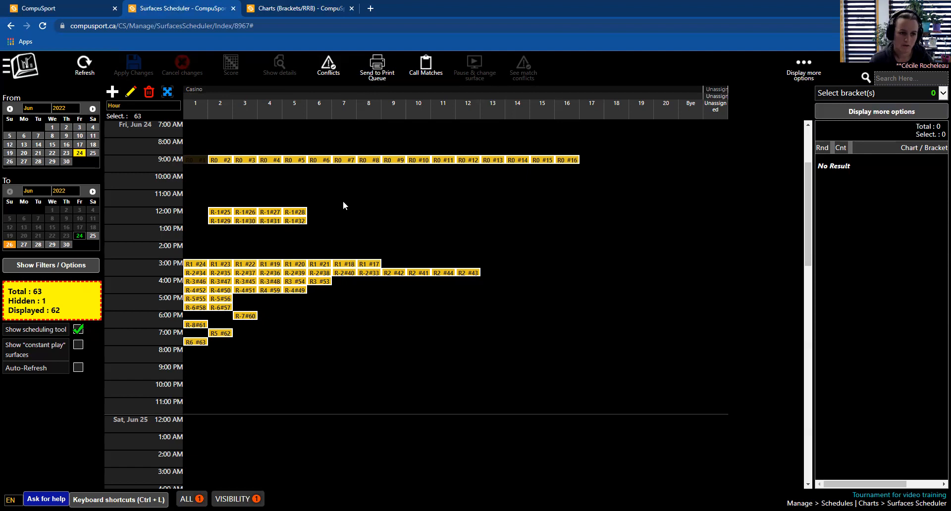
left_click(348, 330)
left_click_drag(612, 382, 184, 156)
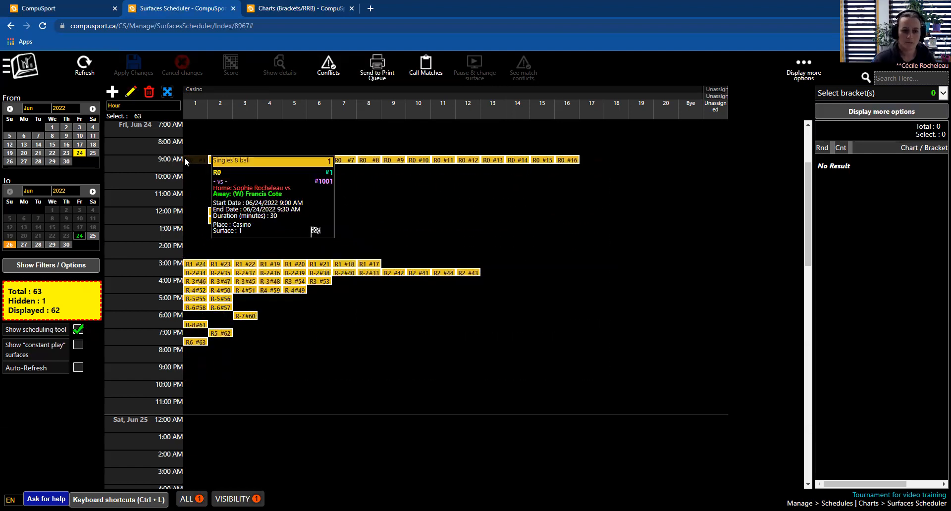
left_click(148, 92)
left_click(514, 331)
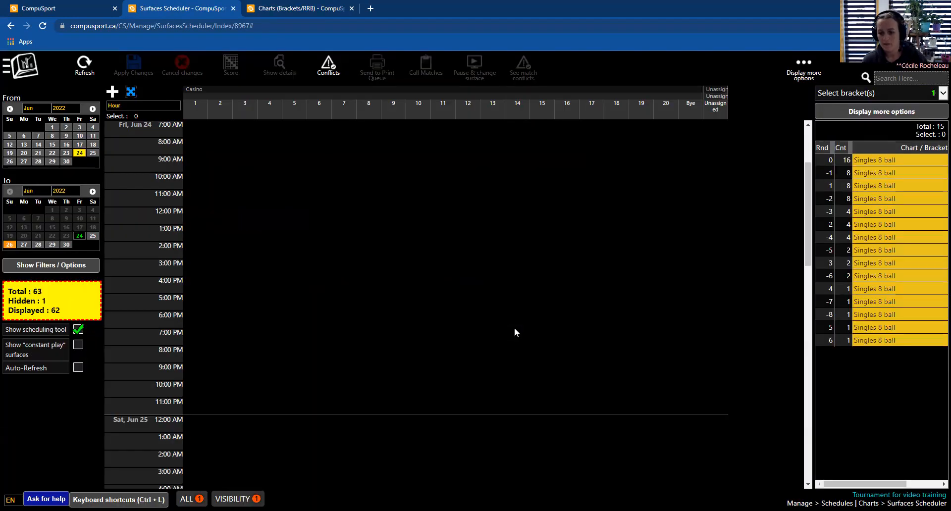